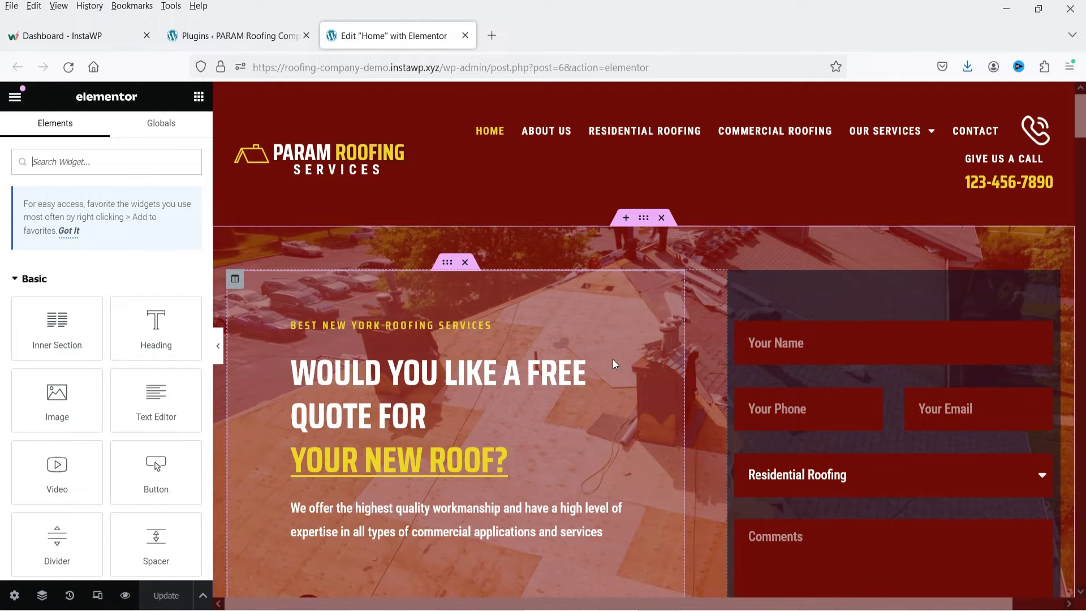
- Remove the word "Best" from the small hero heading so it reads "New YORK roofing Services"
scroll(613, 364, down, 15)
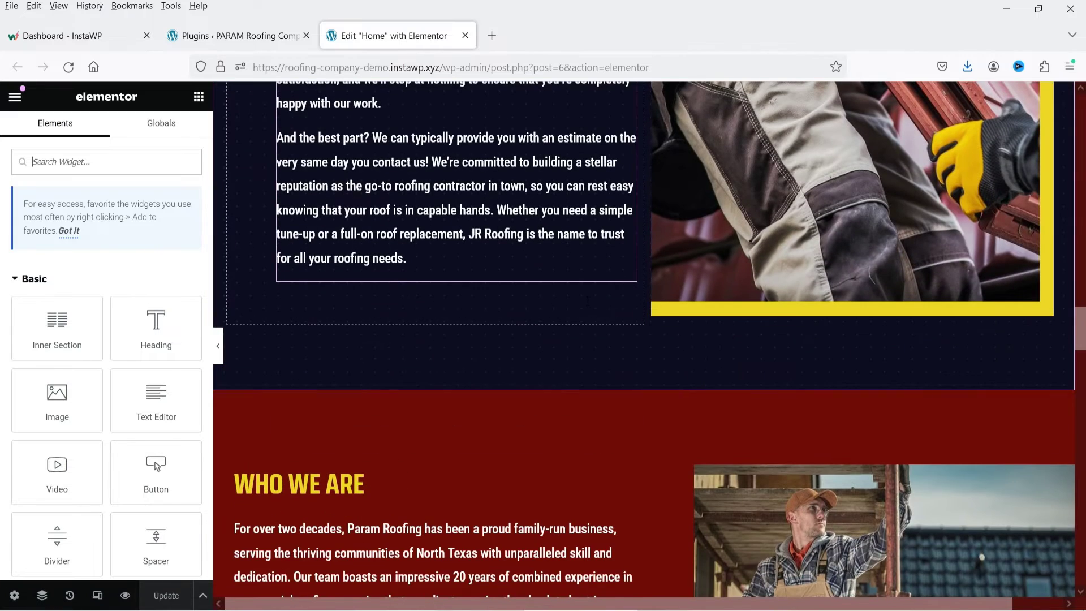
scroll(617, 295, down, 15)
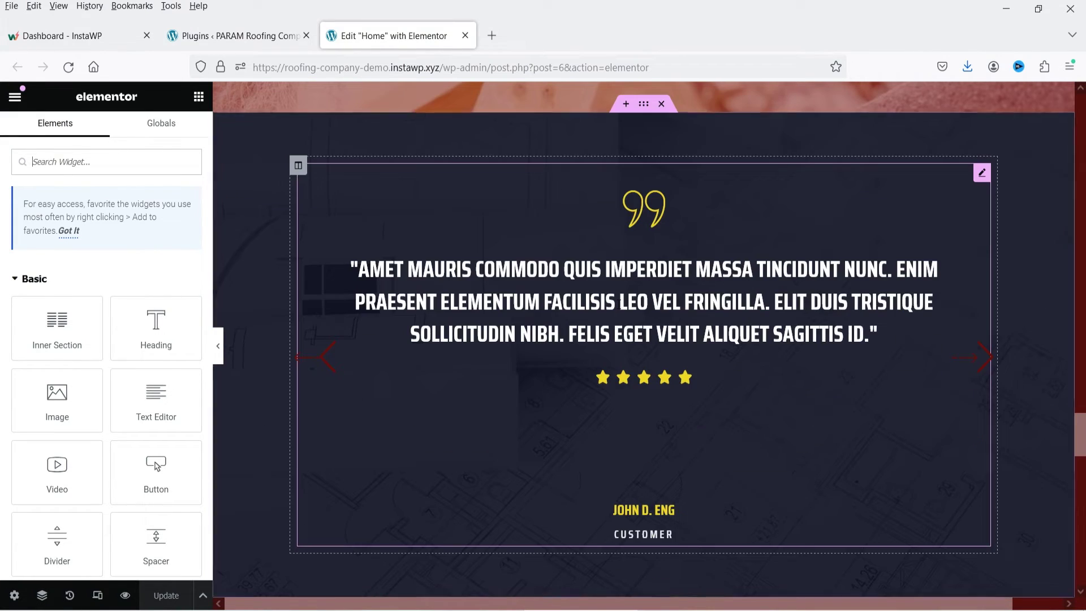
scroll(605, 311, up, 15)
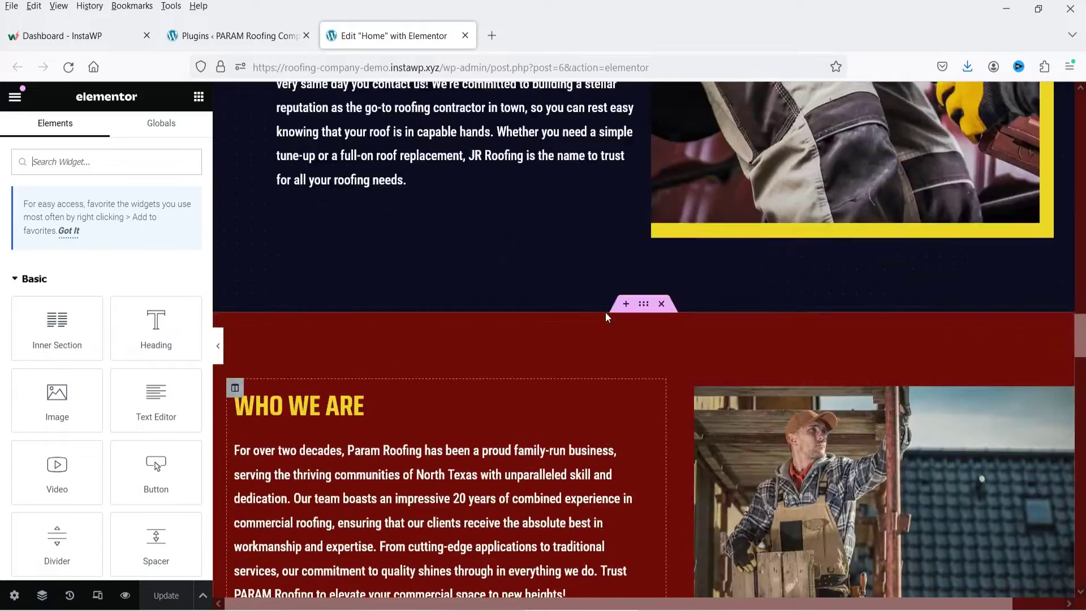
scroll(603, 322, up, 10)
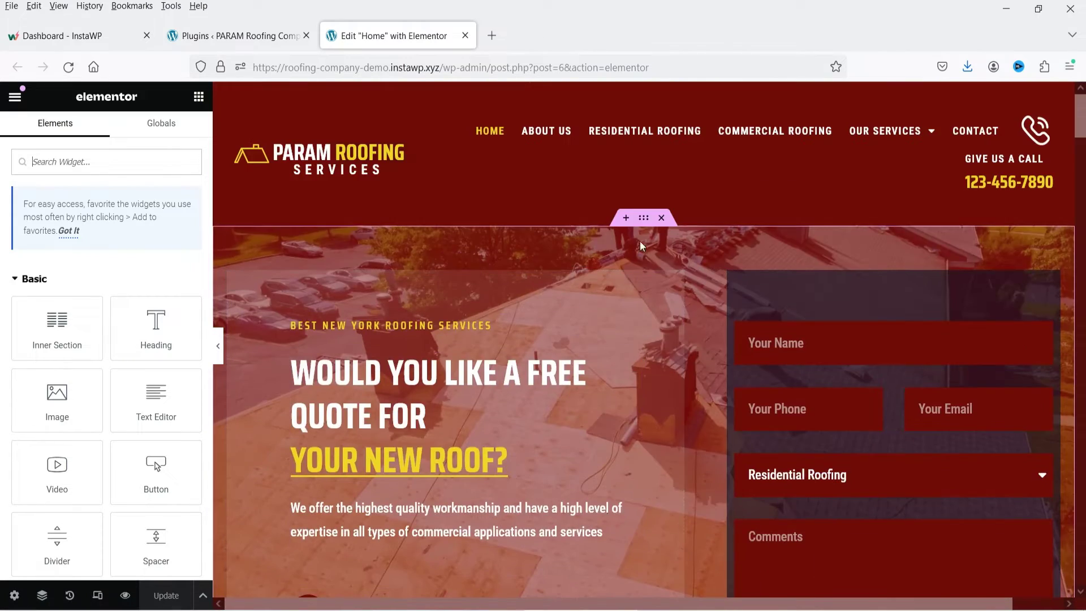
scroll(639, 241, down, 1)
click(507, 169)
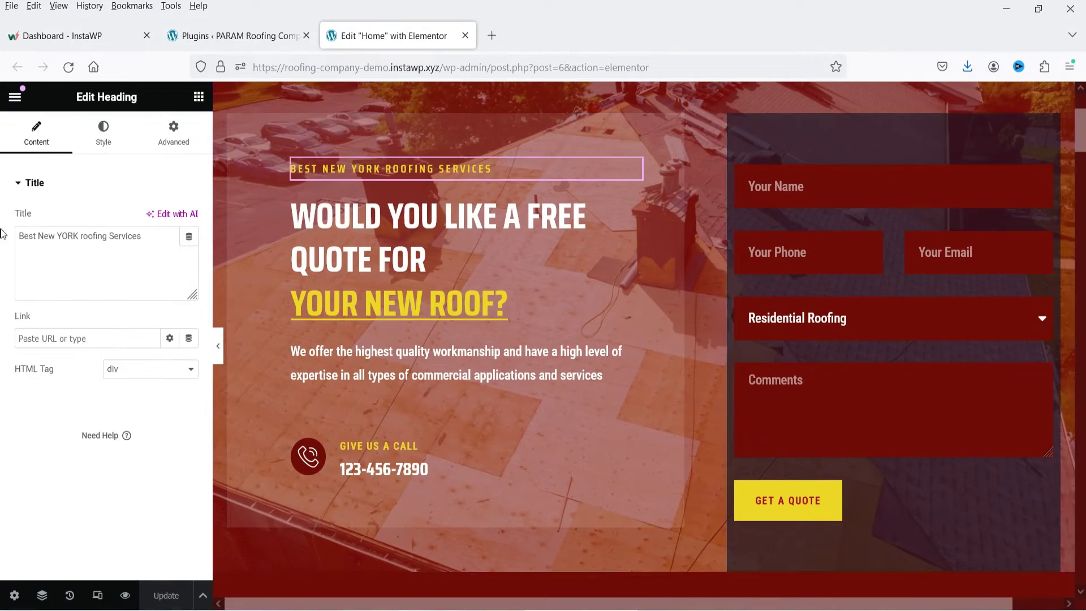
click(160, 237)
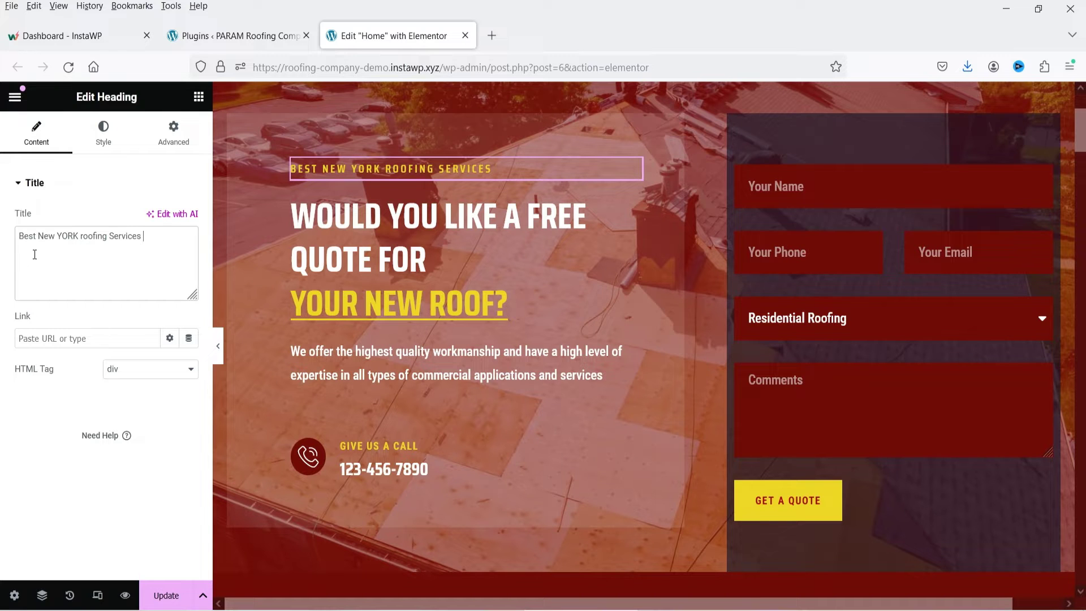
double_click(27, 236)
key(BackSpace)
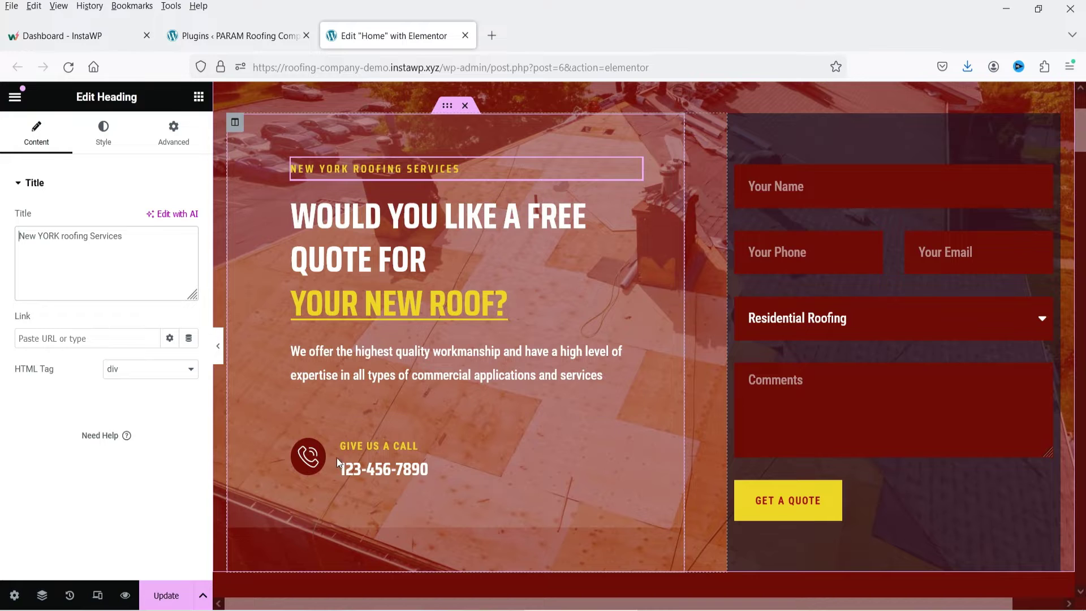
- Change the last digit of the phone number in the hero's Give Us A Call icon box to 9
click(467, 463)
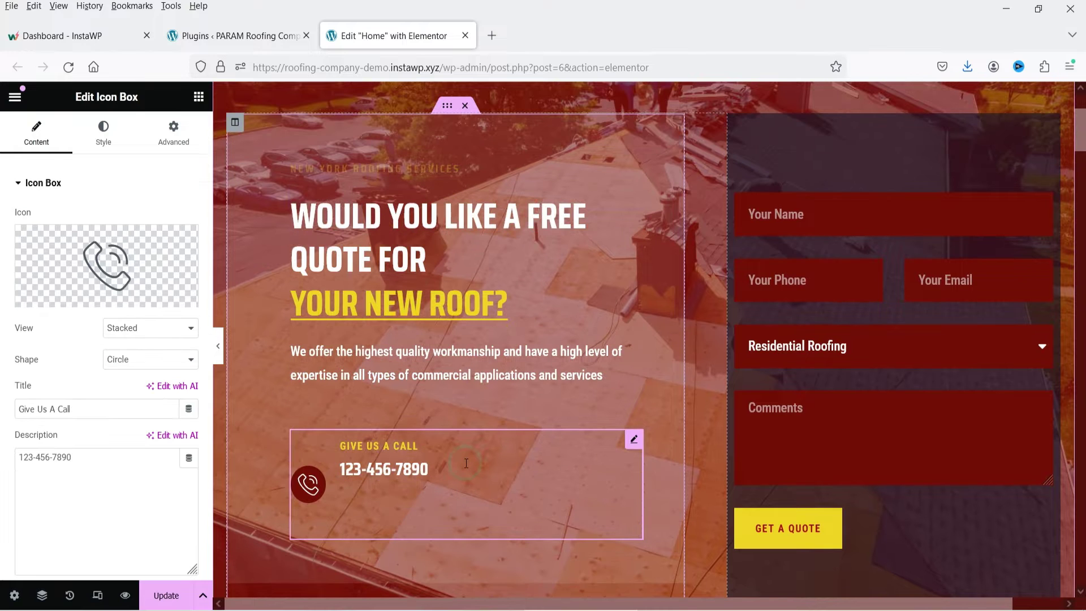
click(79, 458)
key(Delete)
key(BackSpace)
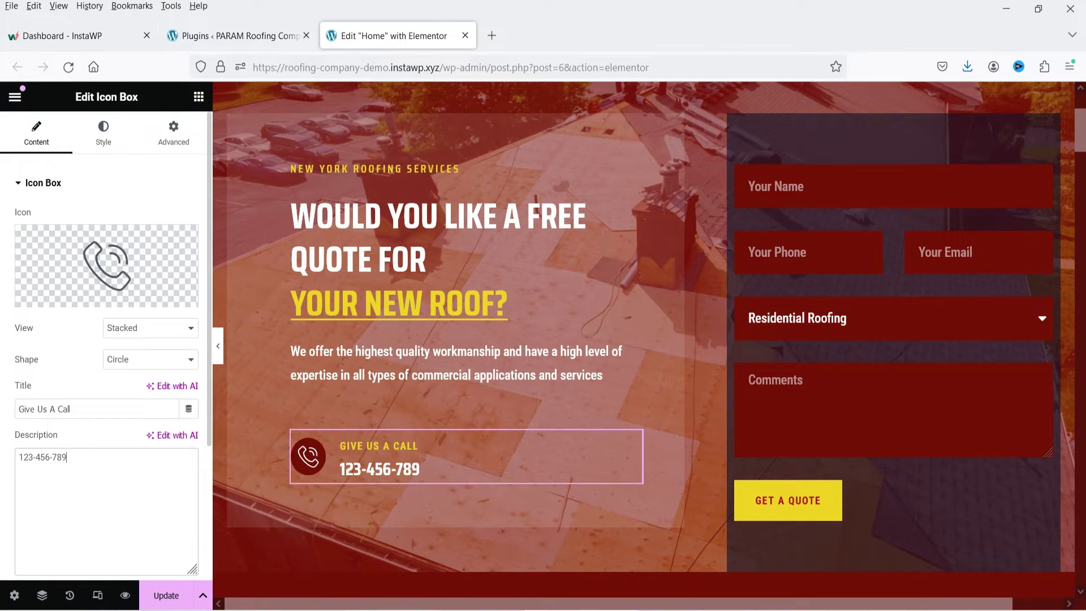
text(9)
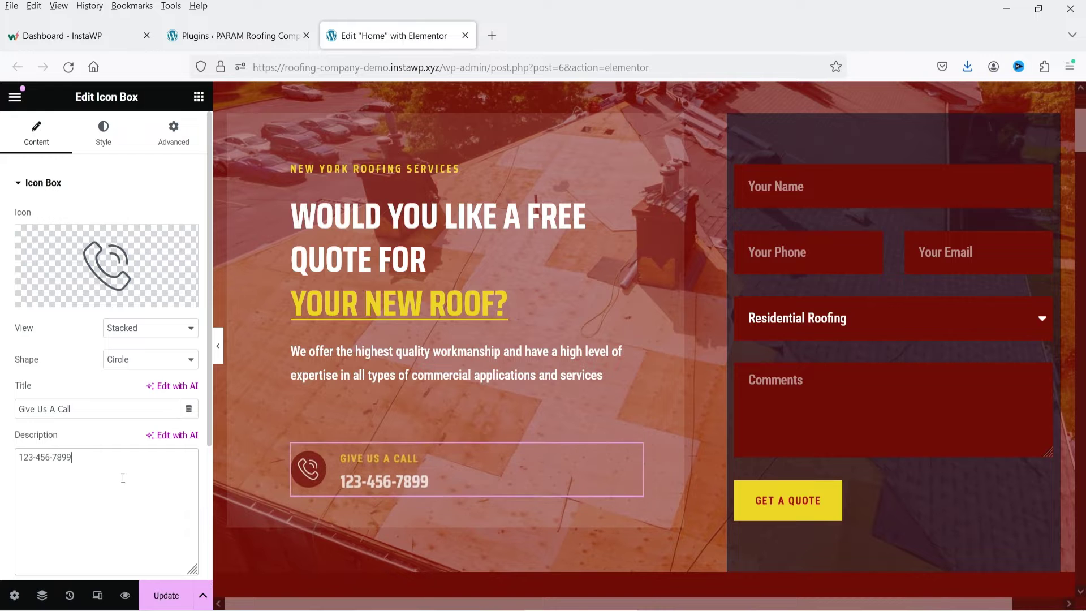
- Replace the image beside the Who We Are text with the tile-roofing-worker photo from the media library
click(855, 331)
scroll(690, 218, down, 10)
scroll(762, 278, down, 7)
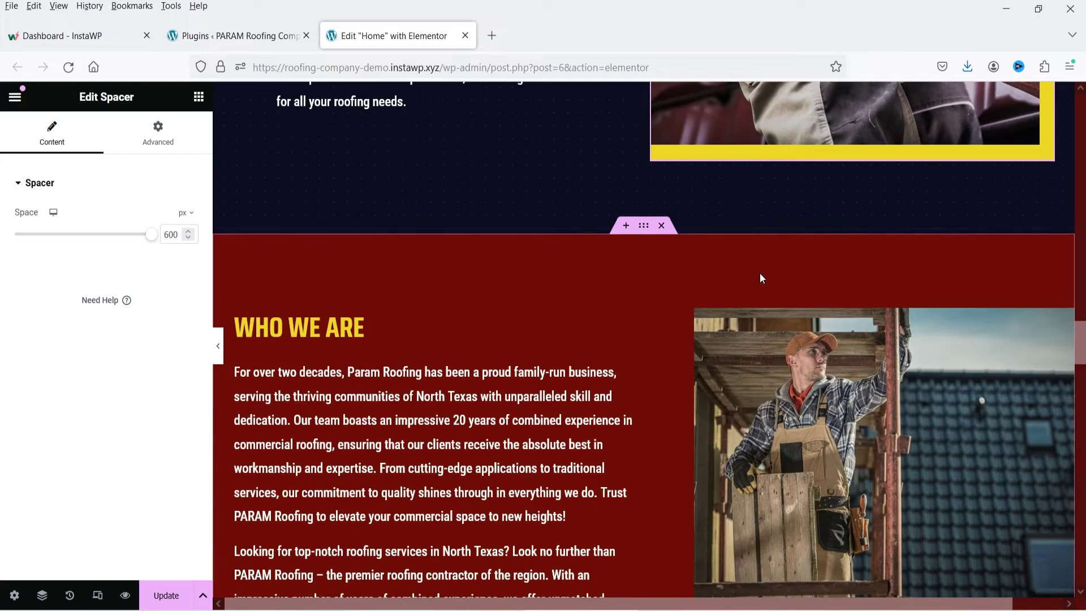
click(357, 176)
click(896, 324)
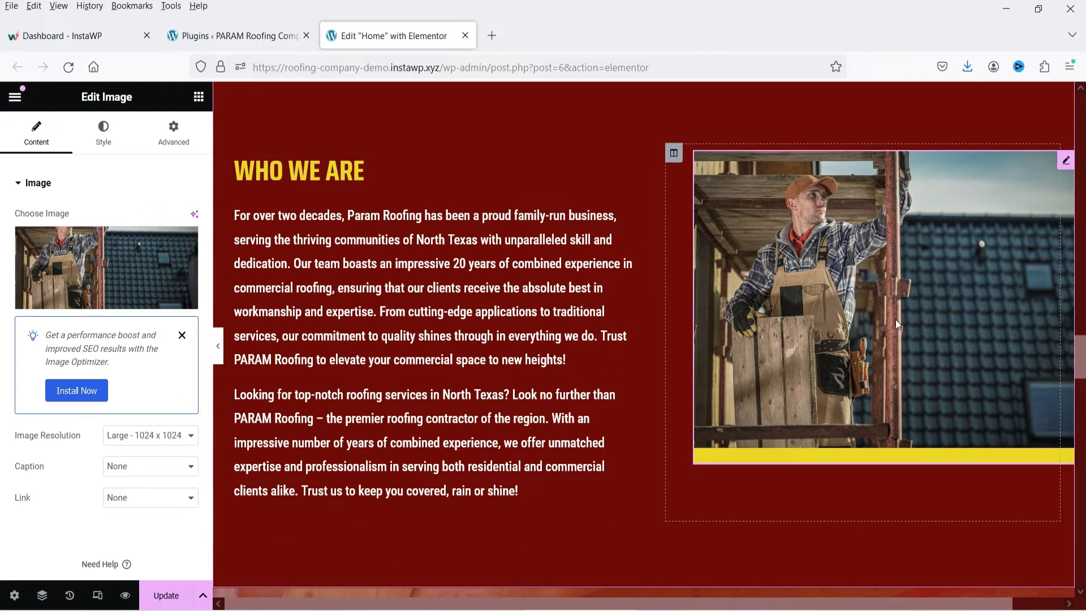
click(89, 270)
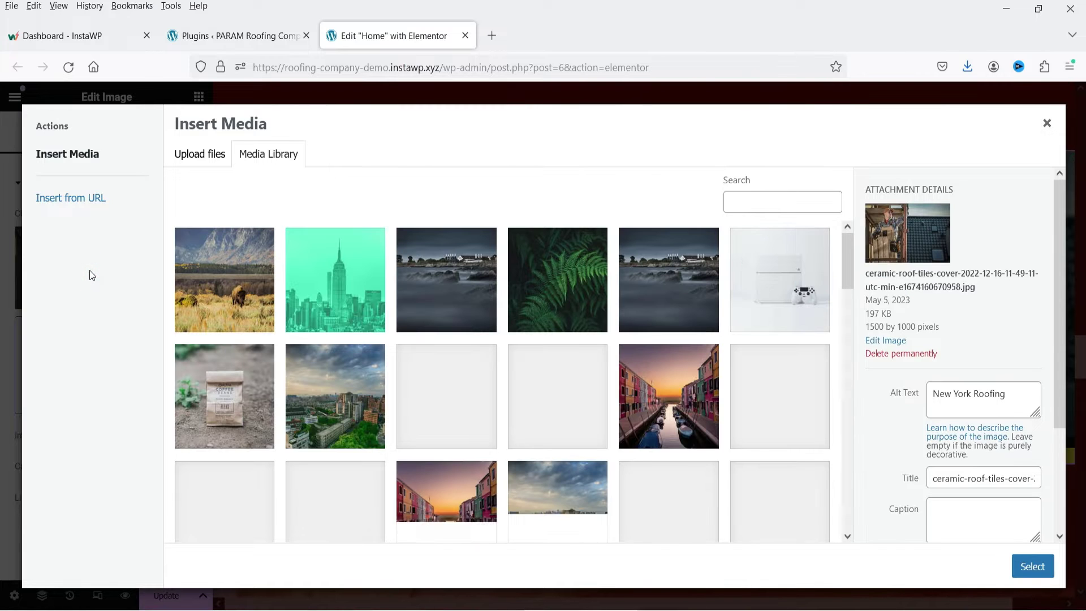
scroll(553, 324, down, 3)
scroll(554, 323, down, 10)
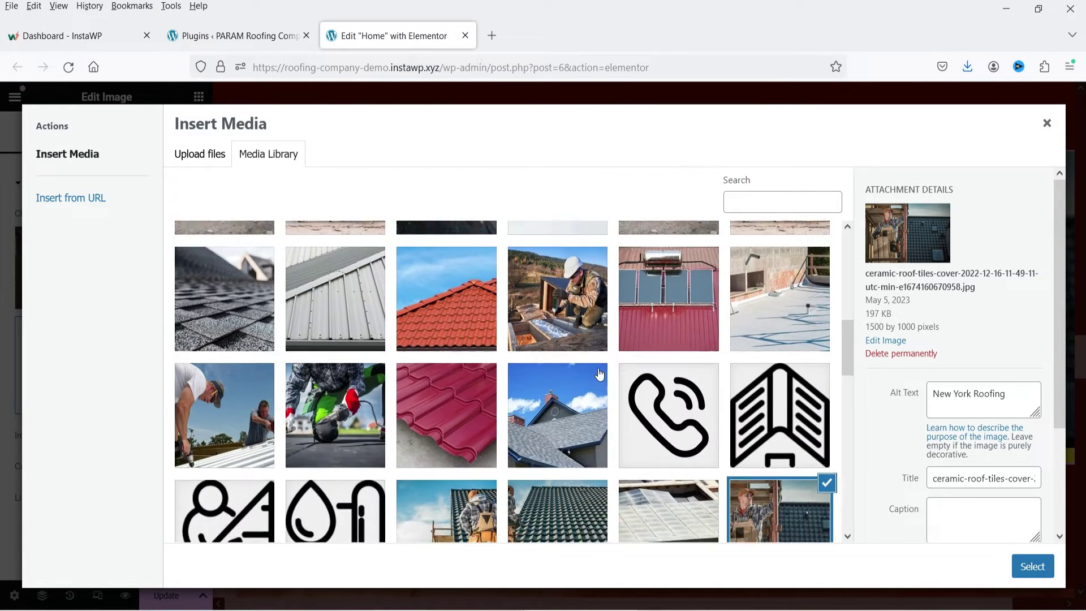
click(537, 351)
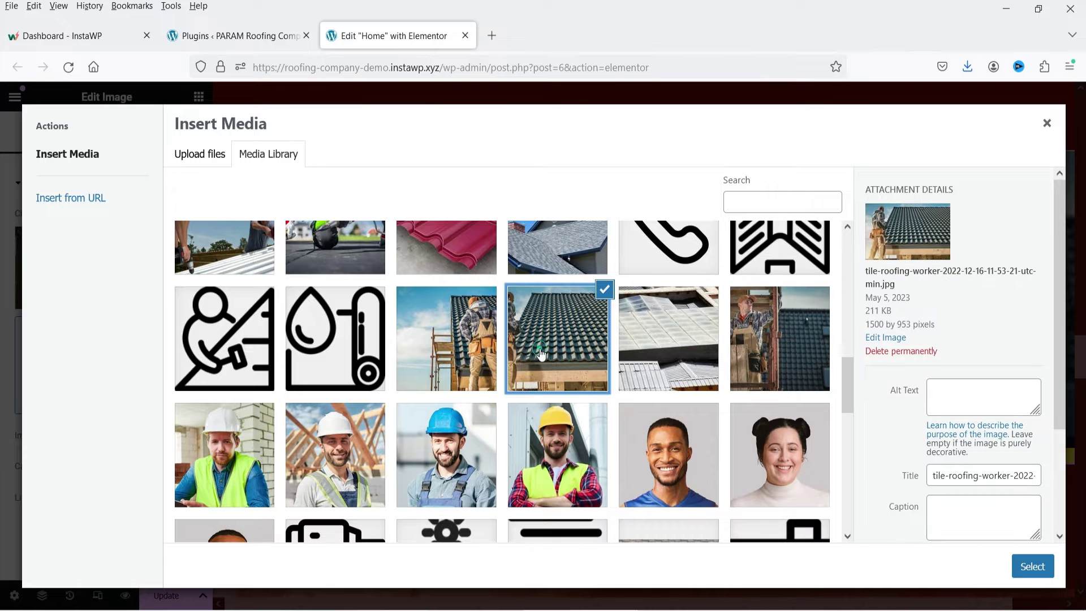
click(1031, 567)
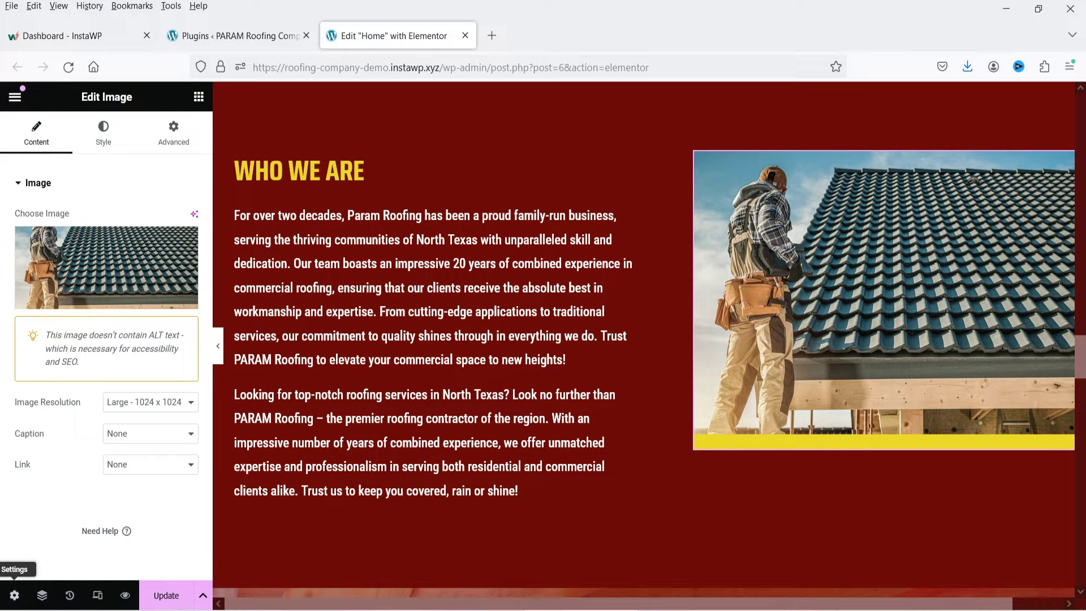
- Restore the page to the earliest Heading Title edit in the action history and check the hero heading and Who We Are image
click(70, 600)
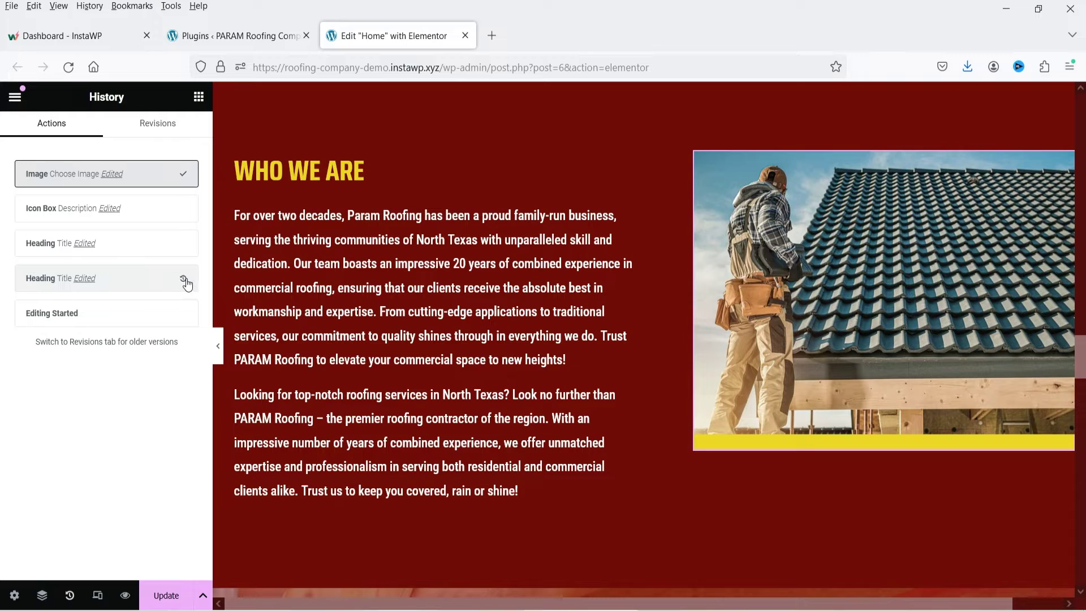
scroll(563, 327, up, 20)
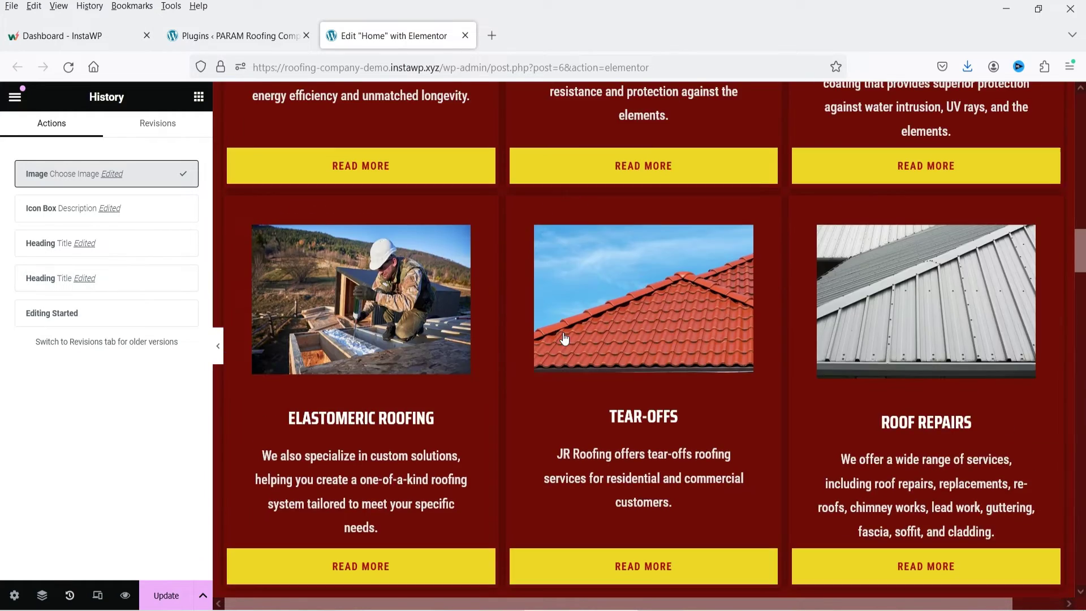
scroll(520, 327, up, 3)
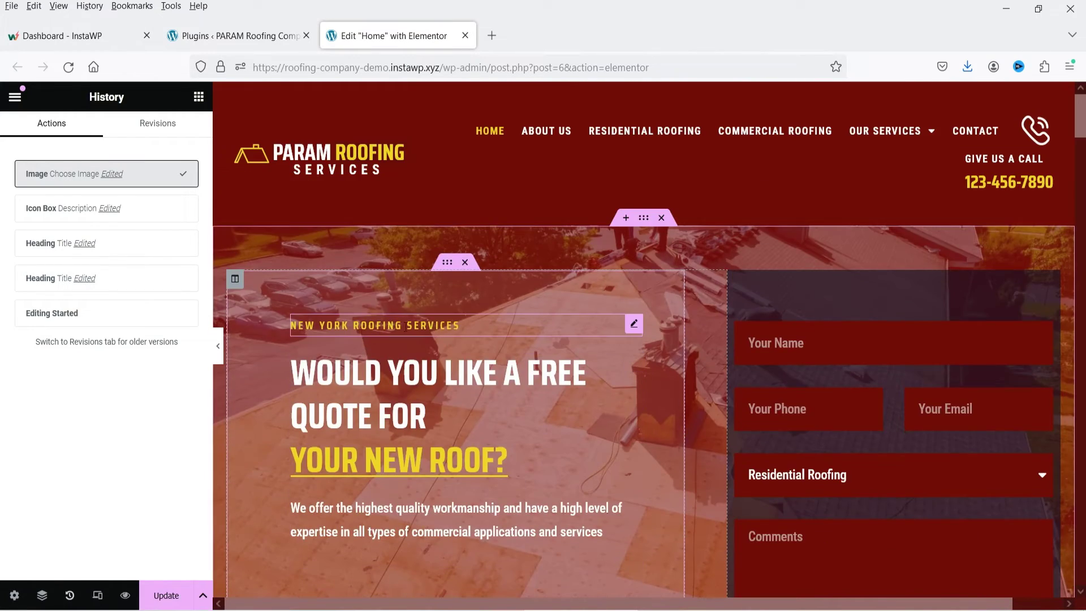
click(49, 280)
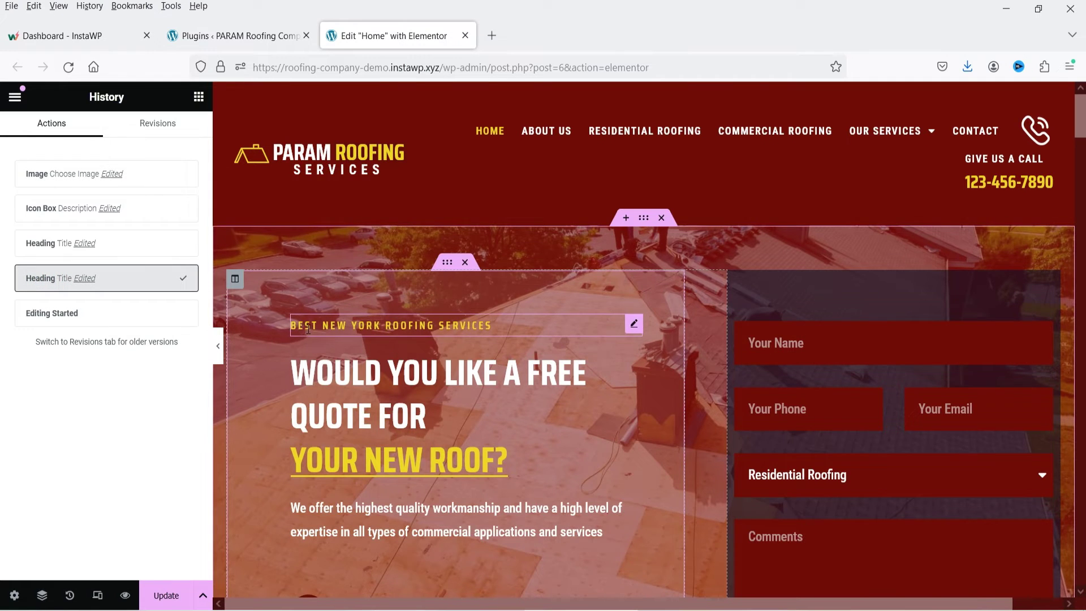
scroll(434, 363, down, 10)
scroll(433, 371, down, 5)
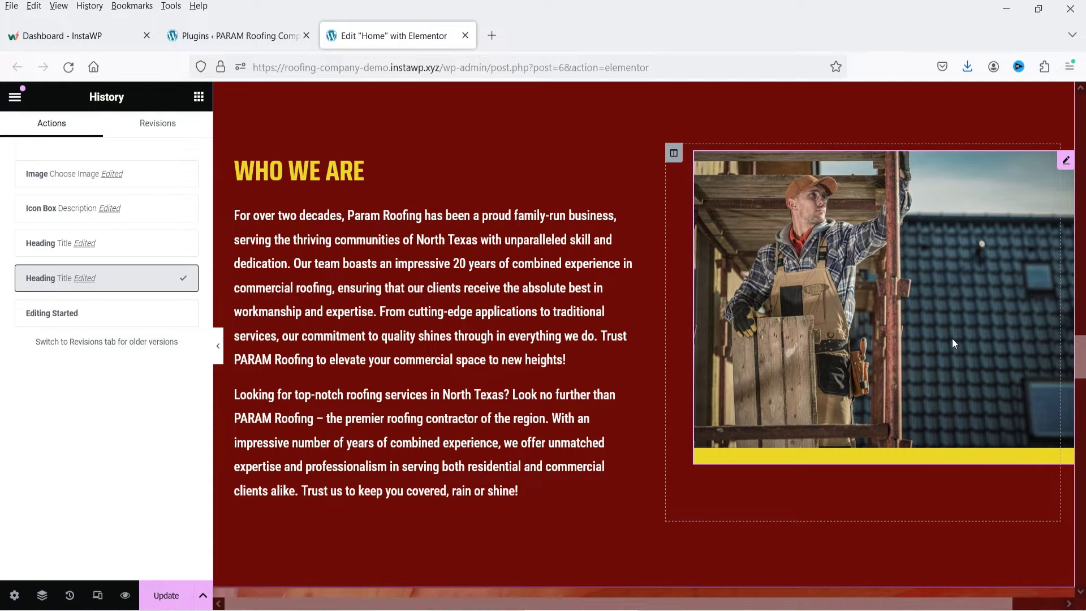
- Save the page update and reload the editor
click(166, 596)
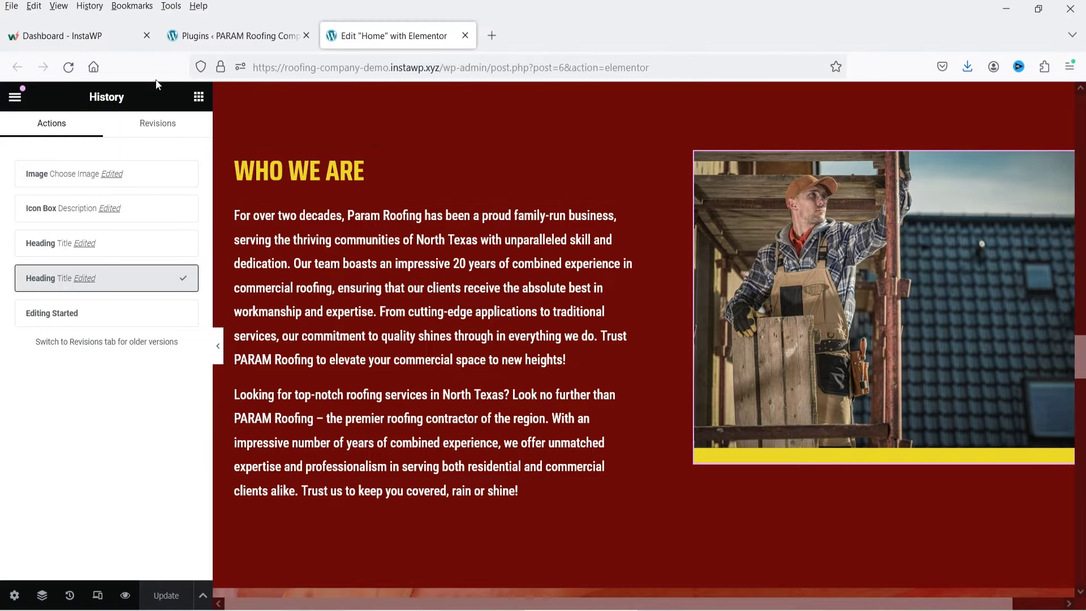
click(68, 68)
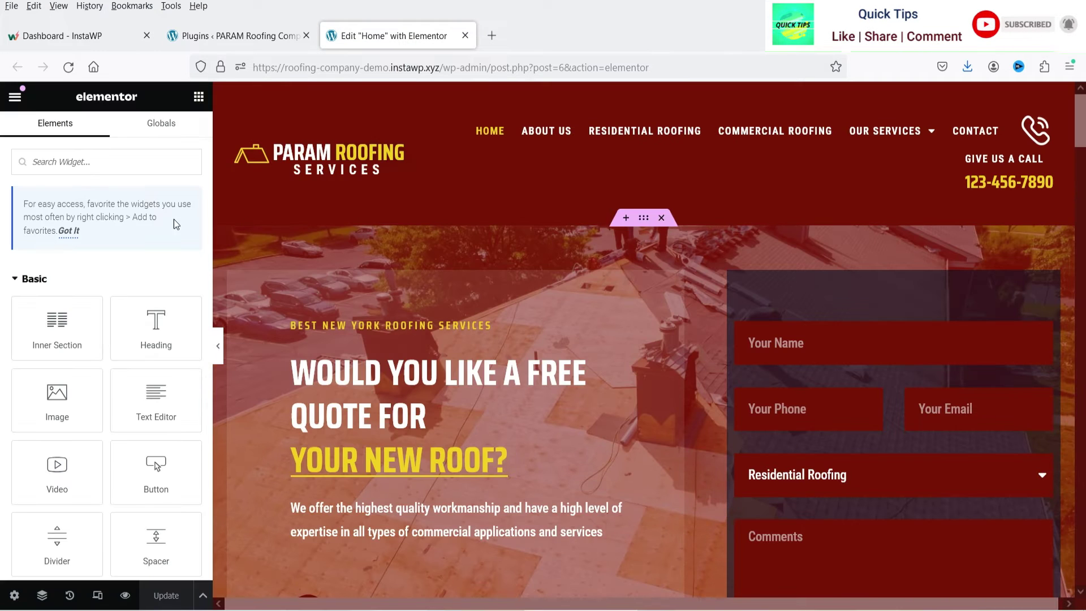
- Open the page's revision history and preview revision #366 from Feb 1 @ 05:16
click(70, 595)
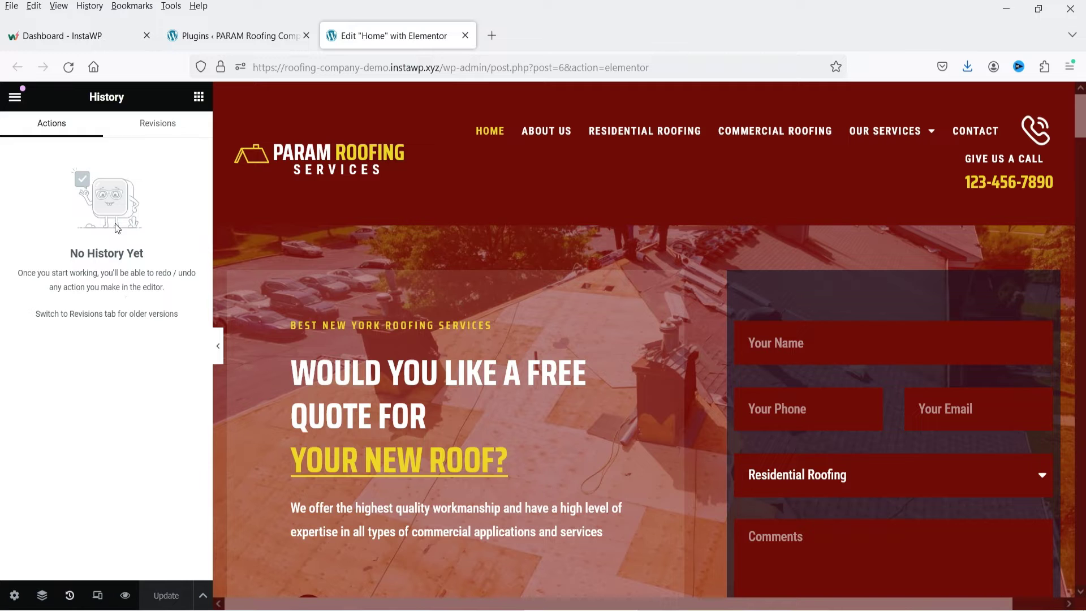
click(154, 134)
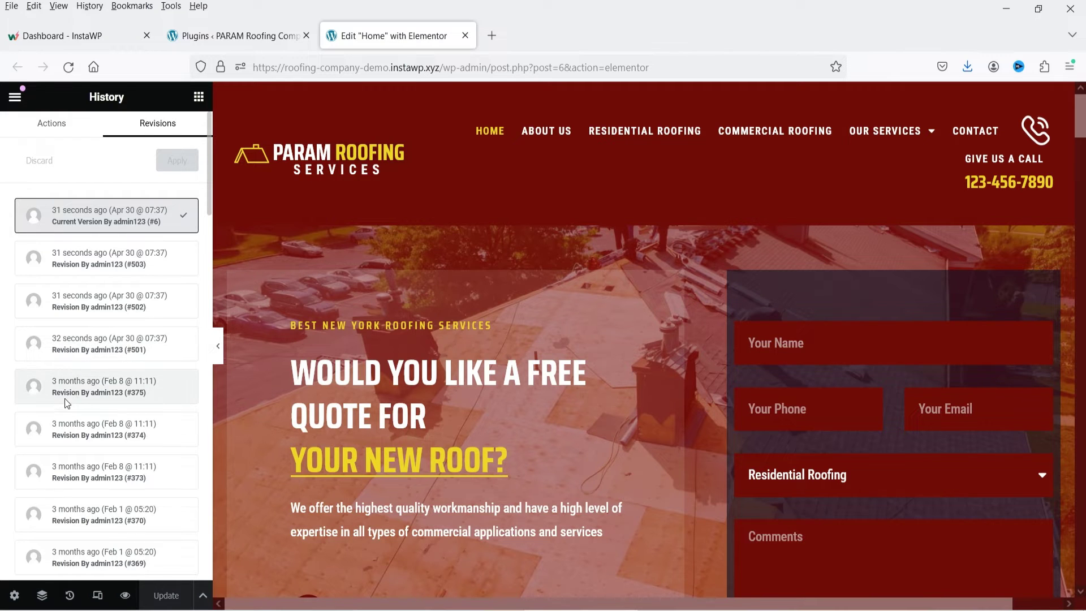
scroll(64, 400, down, 2)
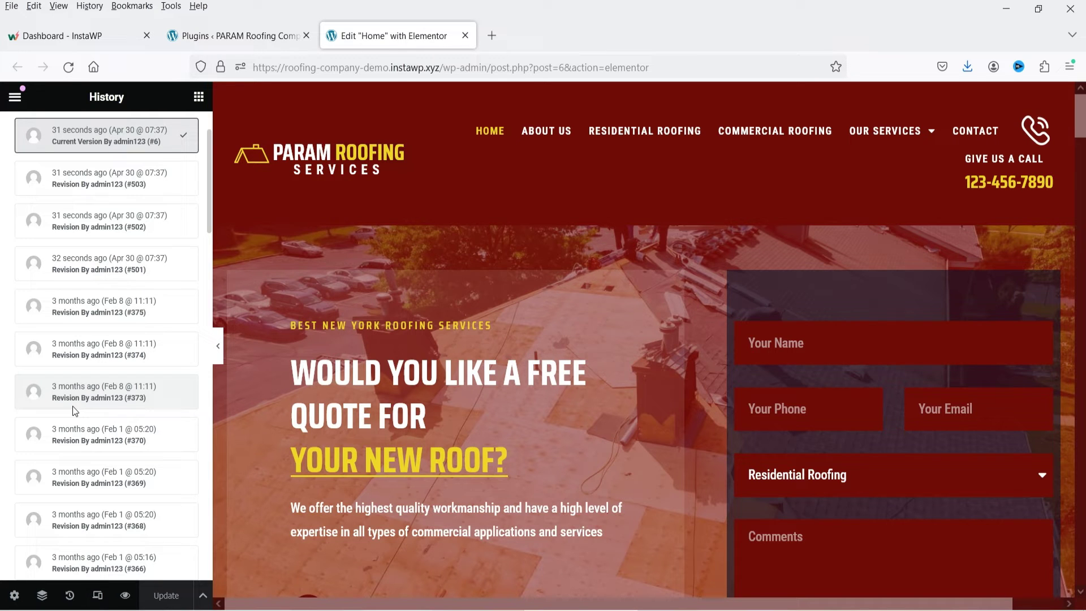
scroll(73, 411, down, 4)
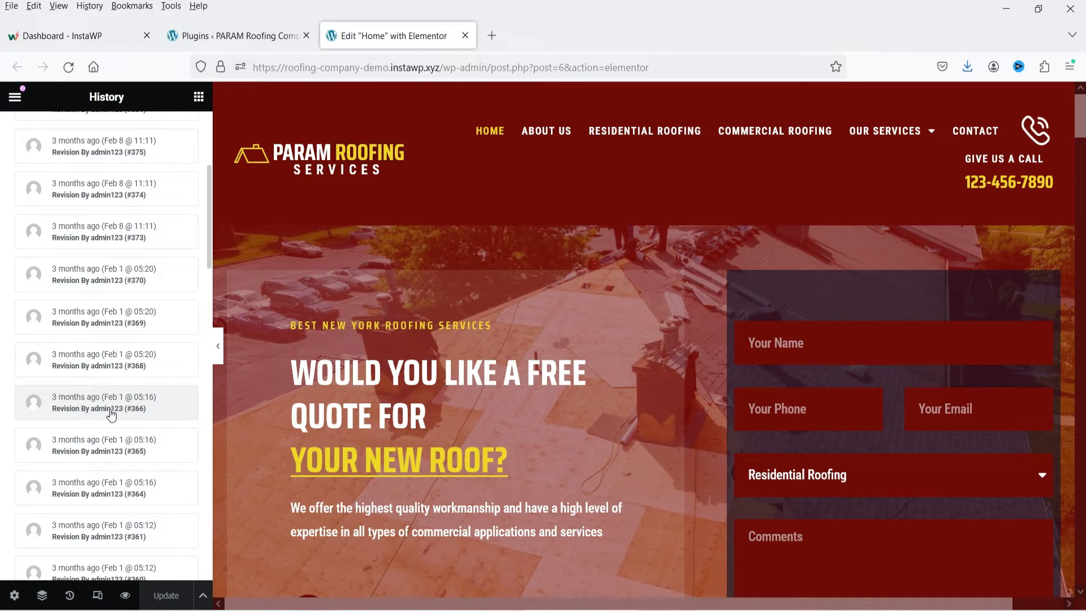
click(113, 415)
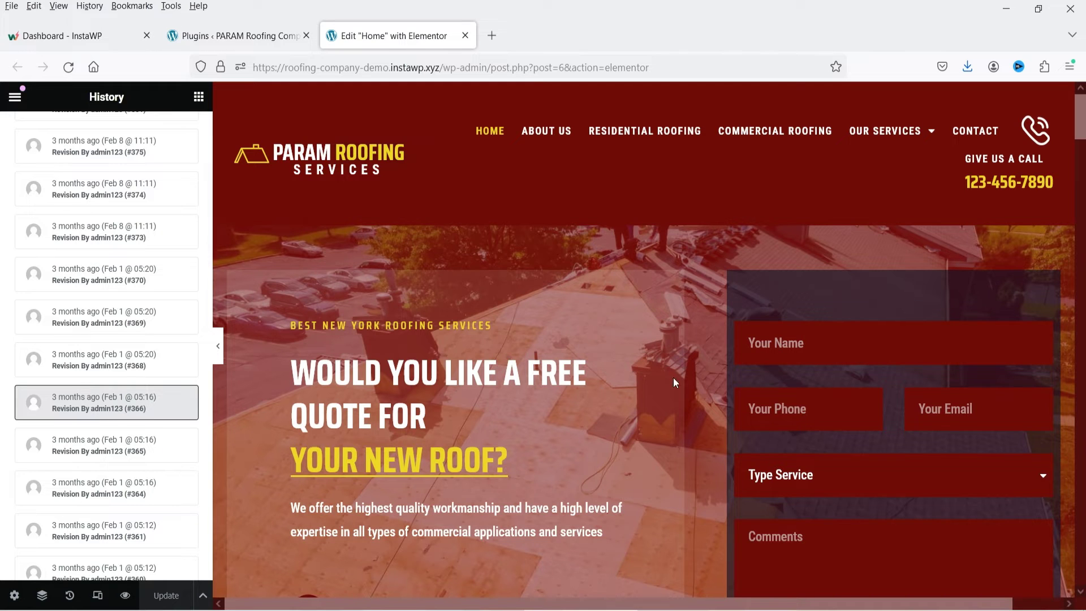
- Examine the previewed revision's sections down the page and look through the list of saved revisions
scroll(673, 378, down, 10)
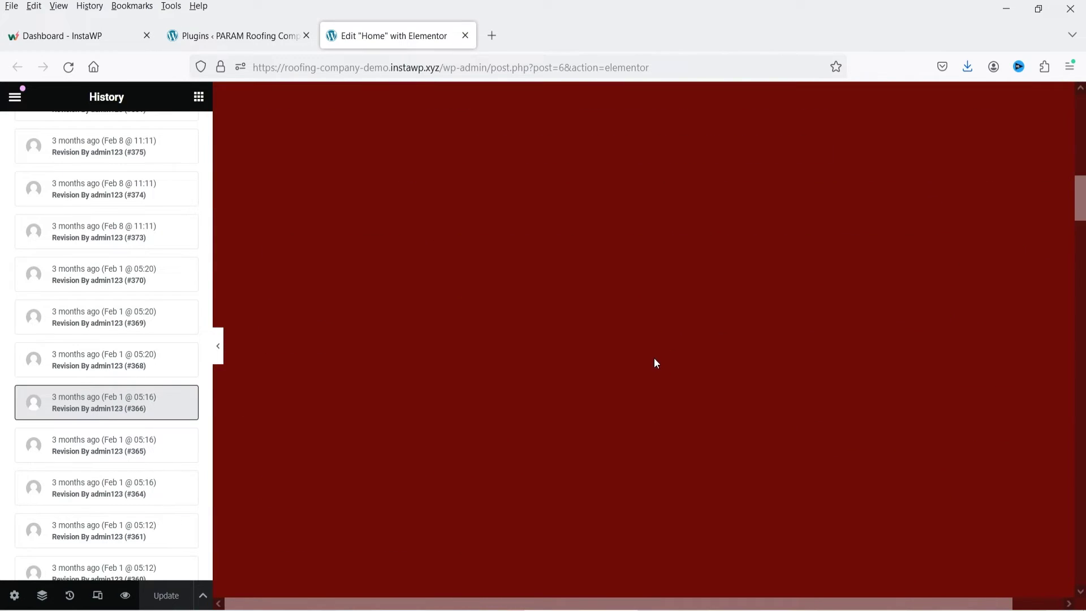
scroll(656, 363, down, 10)
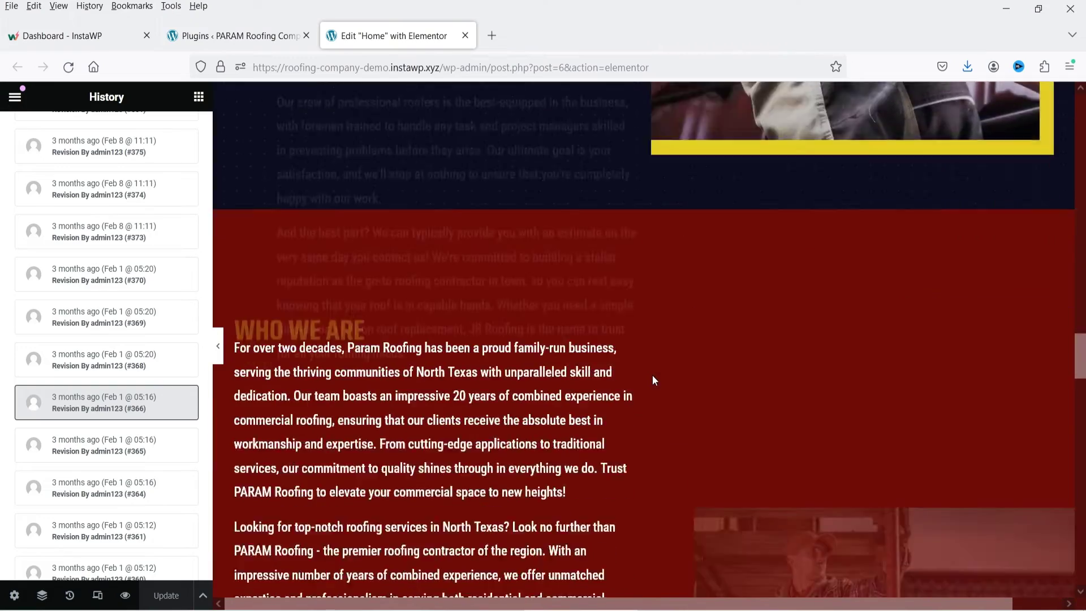
scroll(653, 375, down, 10)
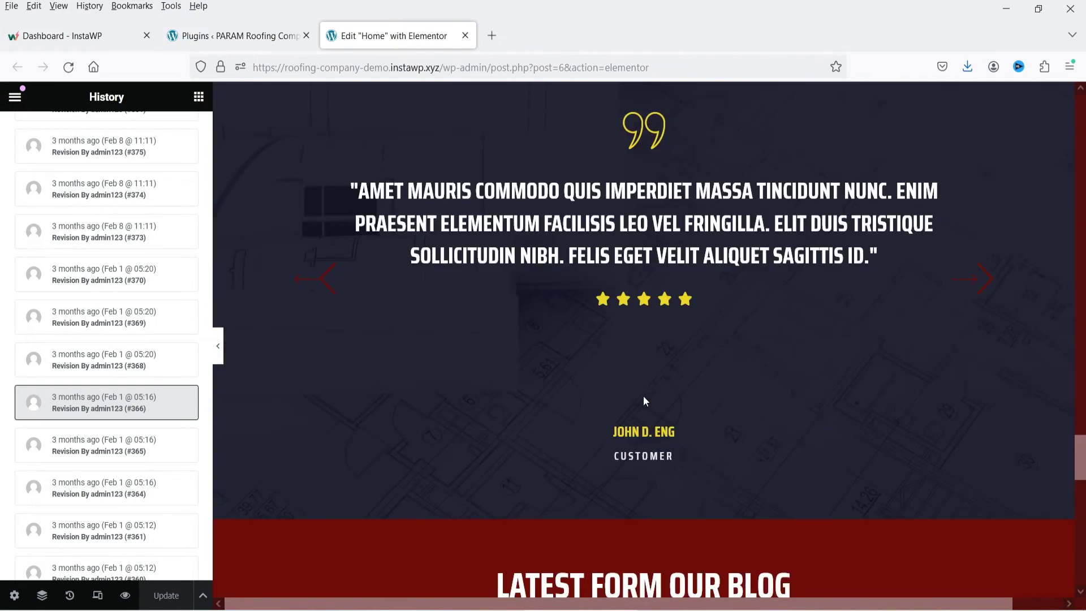
scroll(644, 402, down, 5)
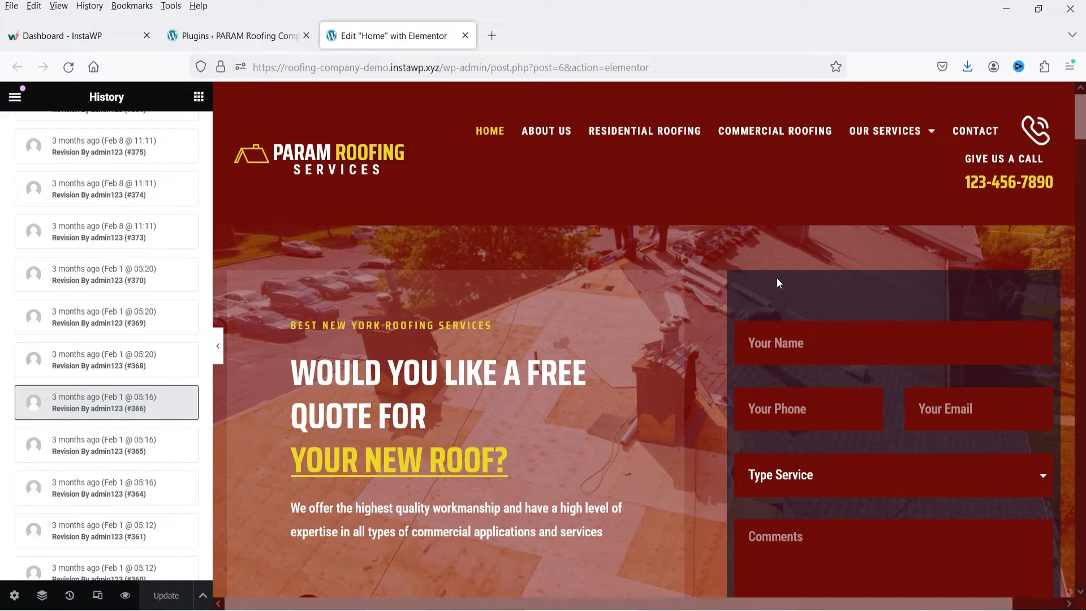
scroll(133, 347, up, 5)
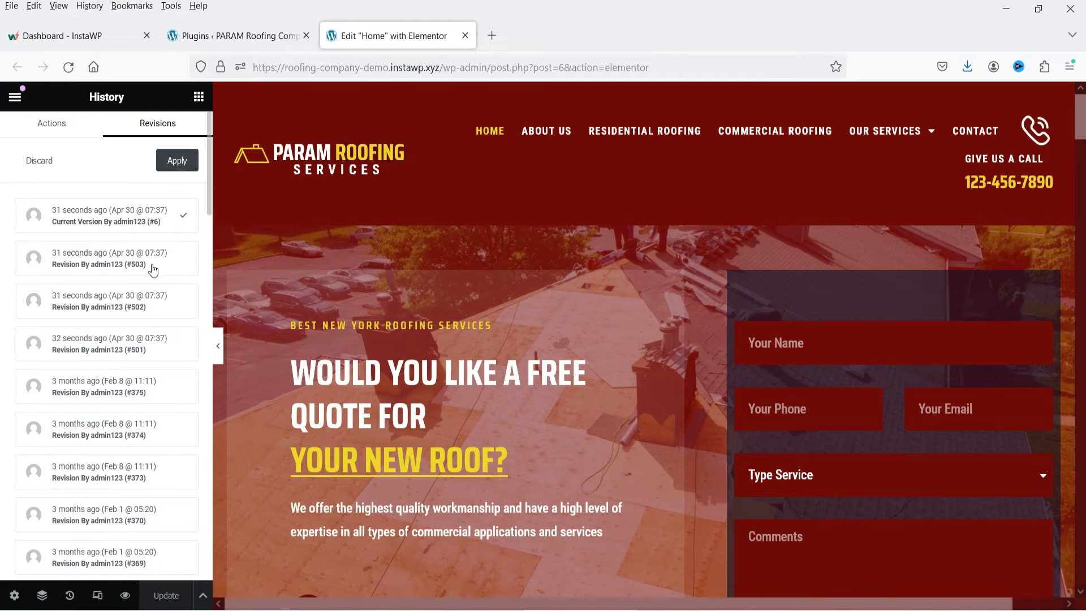
scroll(130, 294, down, 7)
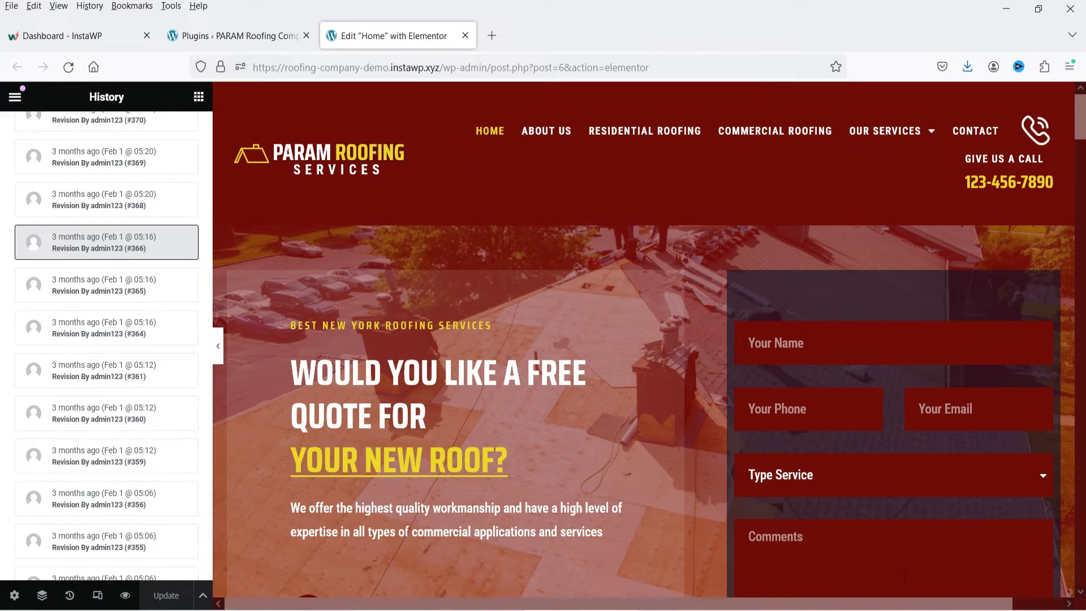
scroll(119, 279, up, 8)
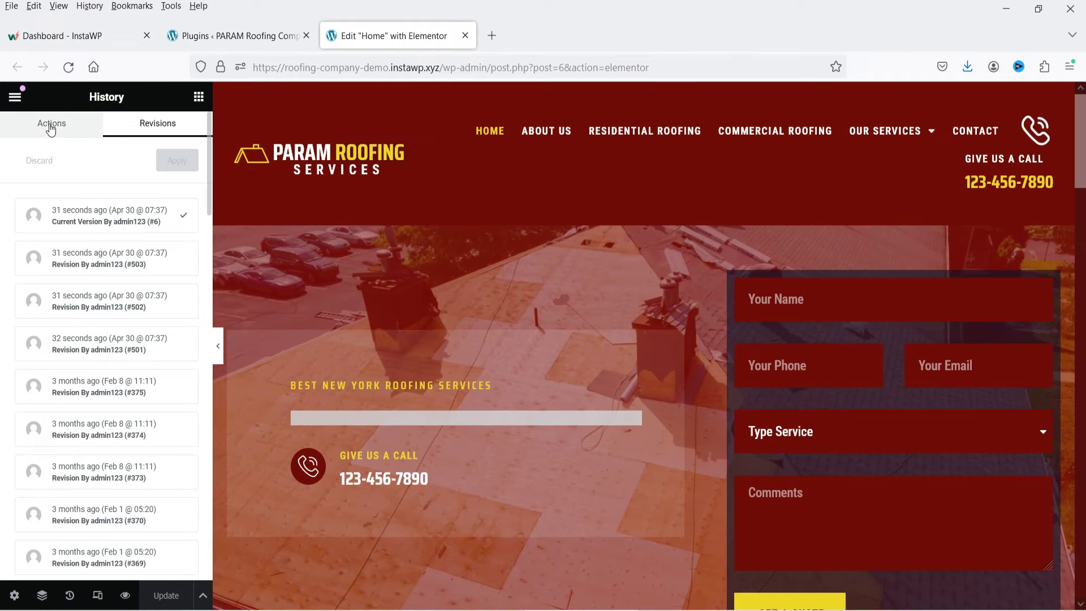
- Check the action history, then add a Basic Gallery widget below the text in the Best New York Roofing Services section
click(51, 128)
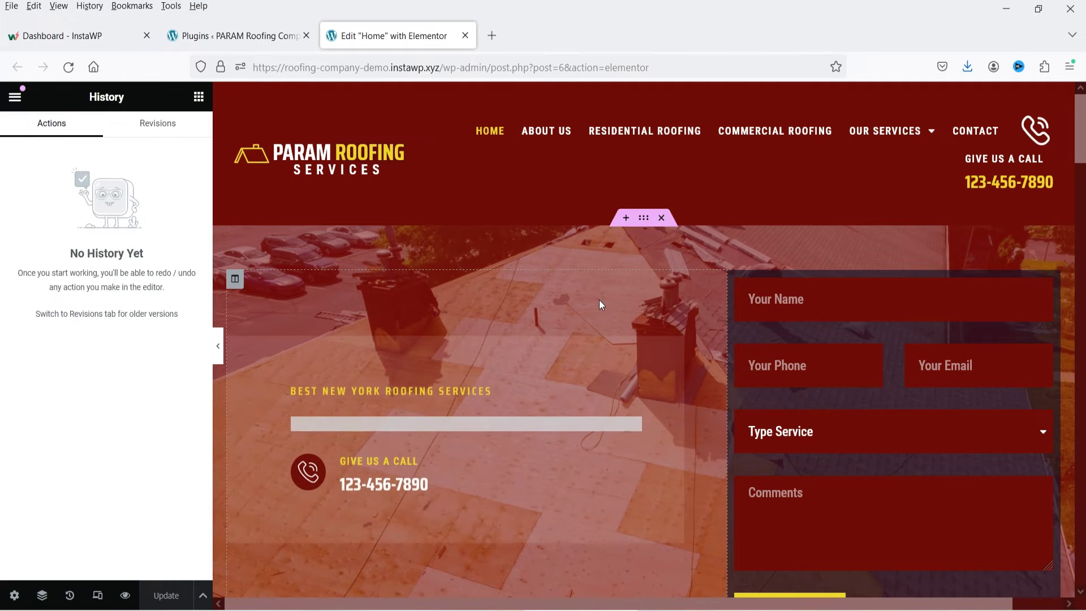
scroll(654, 307, down, 2)
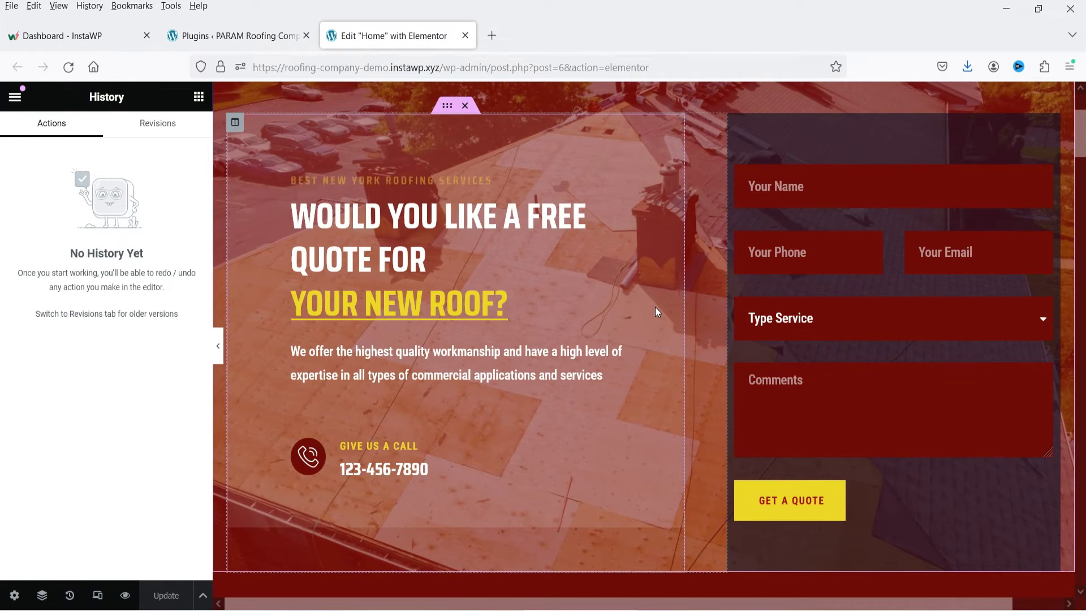
scroll(658, 308, down, 8)
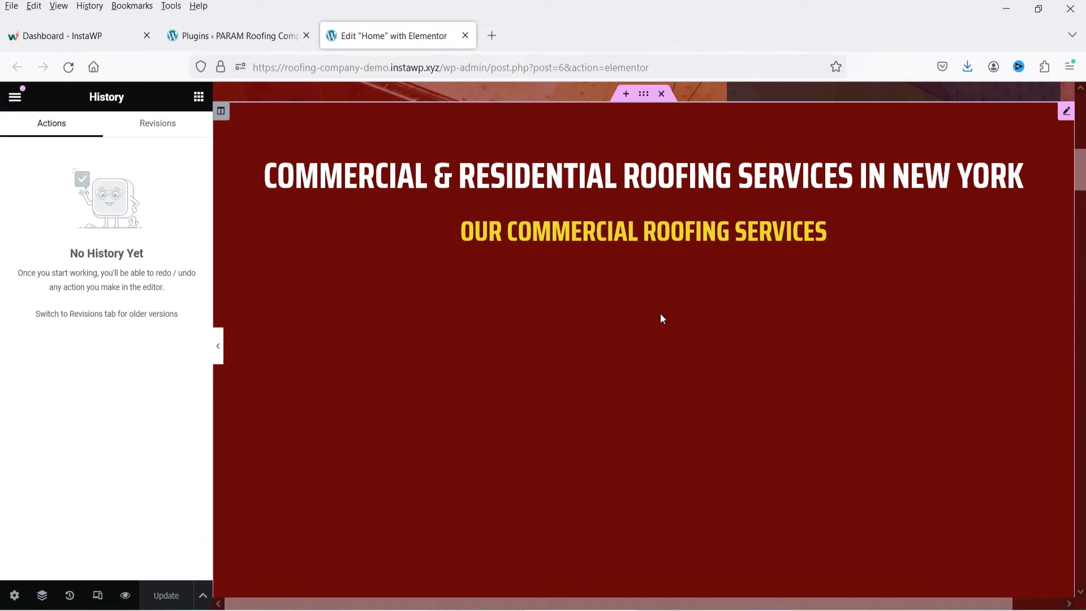
scroll(662, 317, down, 10)
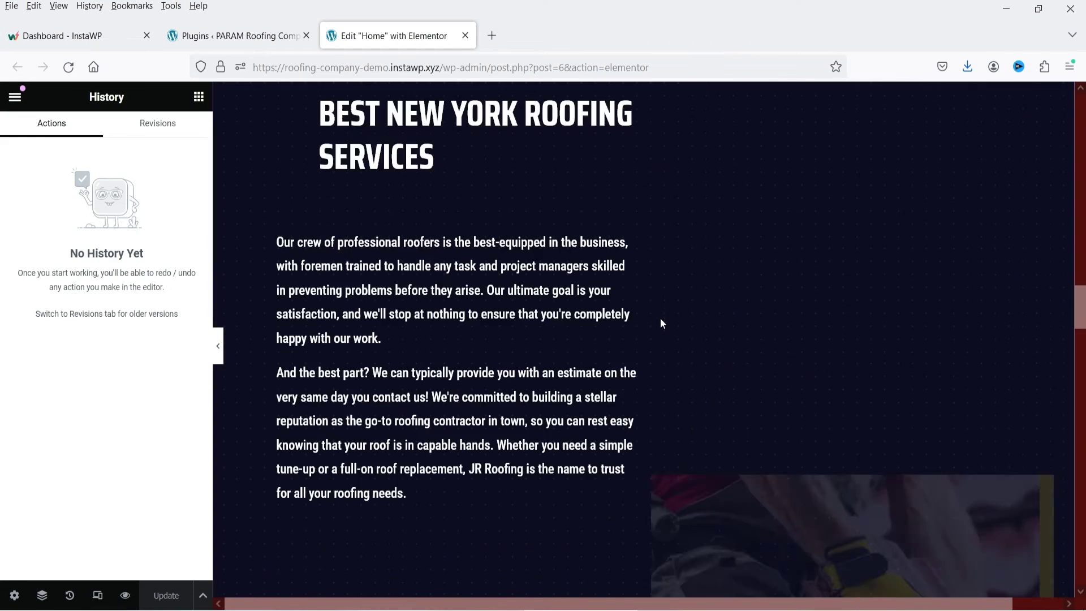
scroll(664, 316, down, 3)
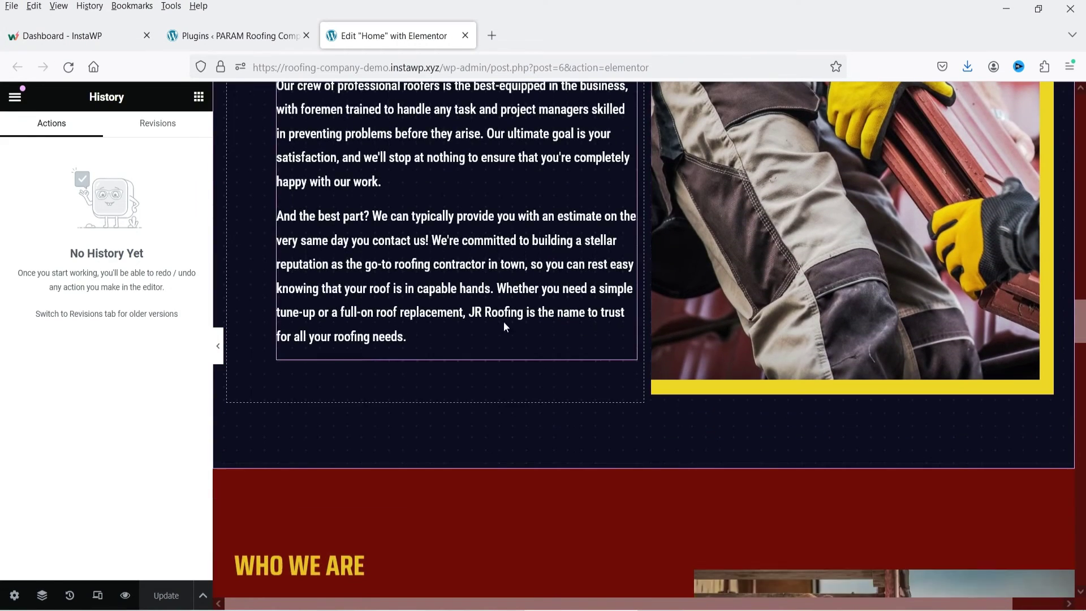
click(198, 97)
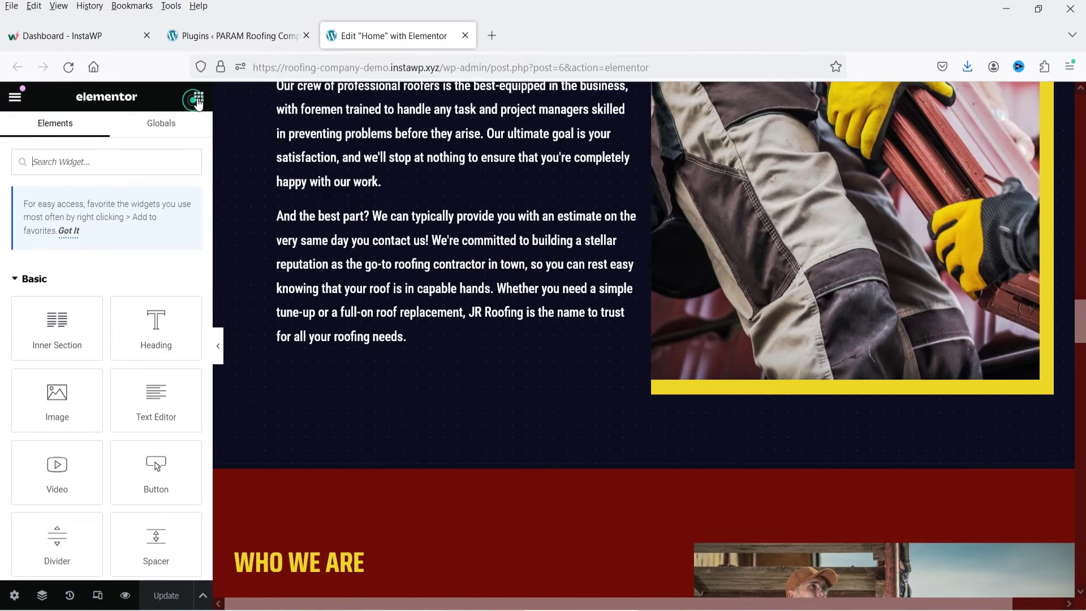
click(54, 164)
text(gallery)
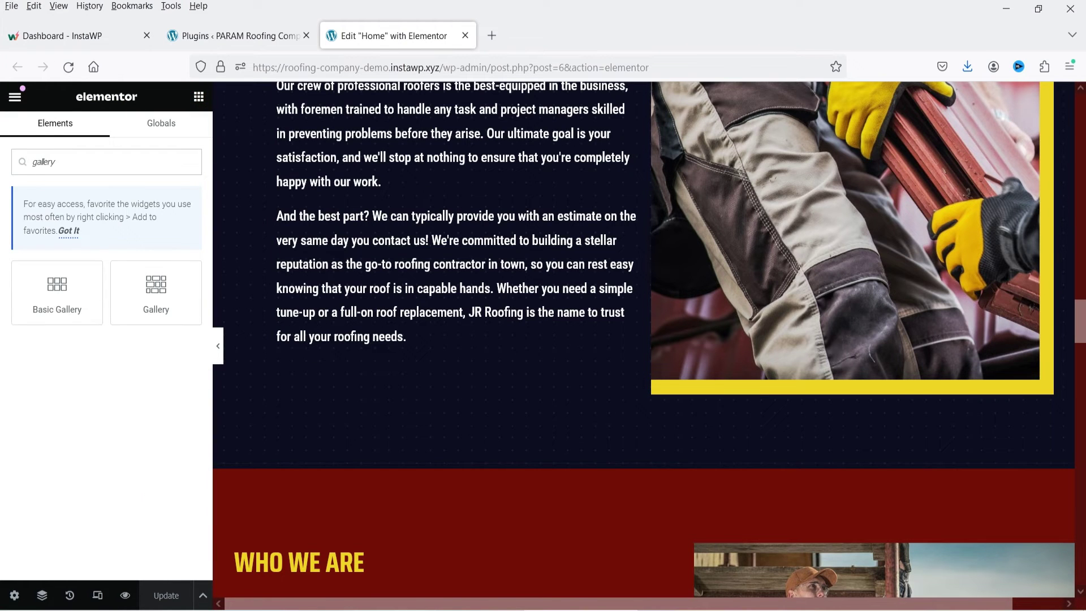
drag(57, 288, 449, 317)
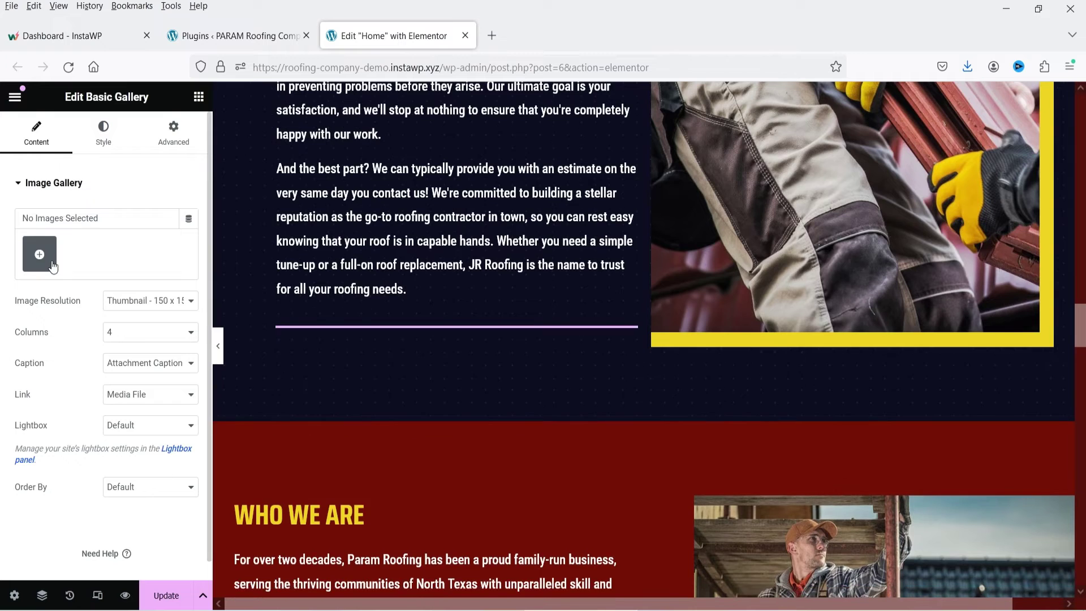
- Fill the gallery with the fern, colourful canal and dark coastline images from the media library
click(39, 185)
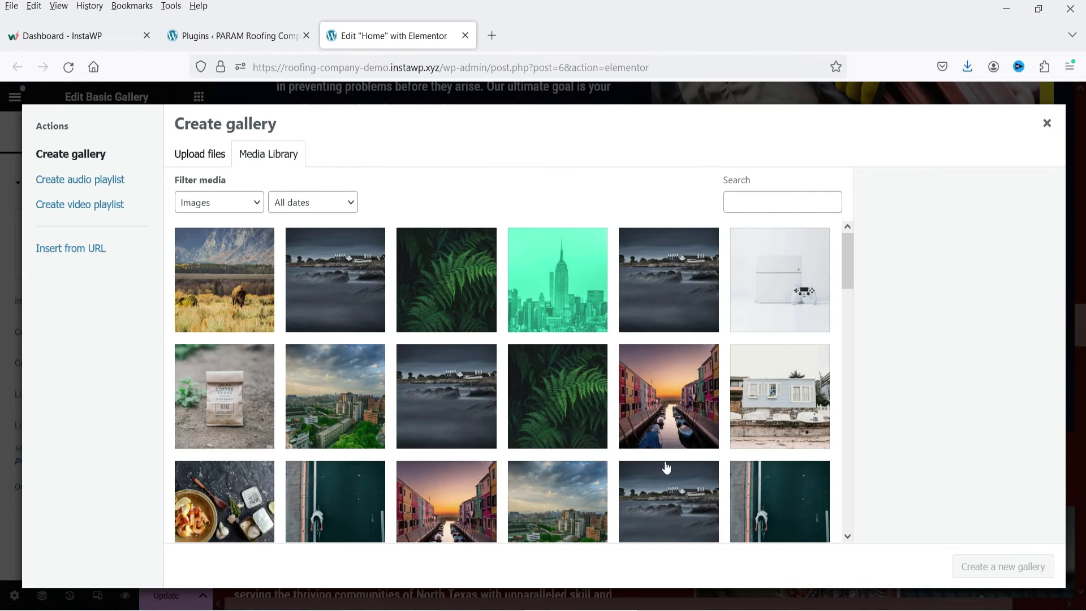
scroll(511, 417, down, 2)
click(580, 342)
click(670, 325)
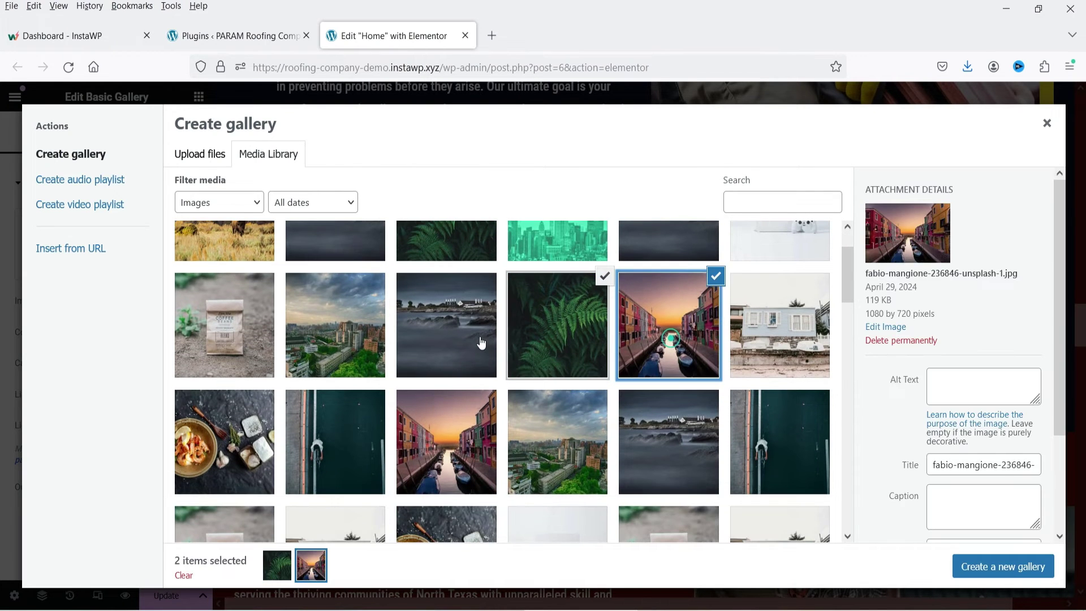
click(481, 342)
click(1004, 567)
click(993, 567)
- Set the gallery to 3 columns and save the page update
click(188, 516)
click(170, 371)
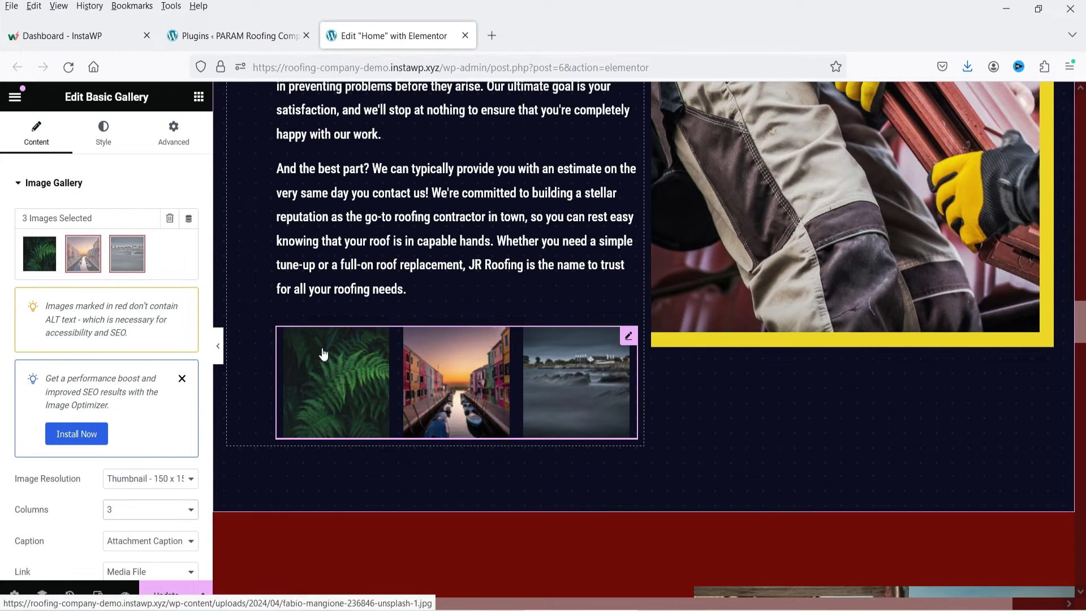
click(168, 596)
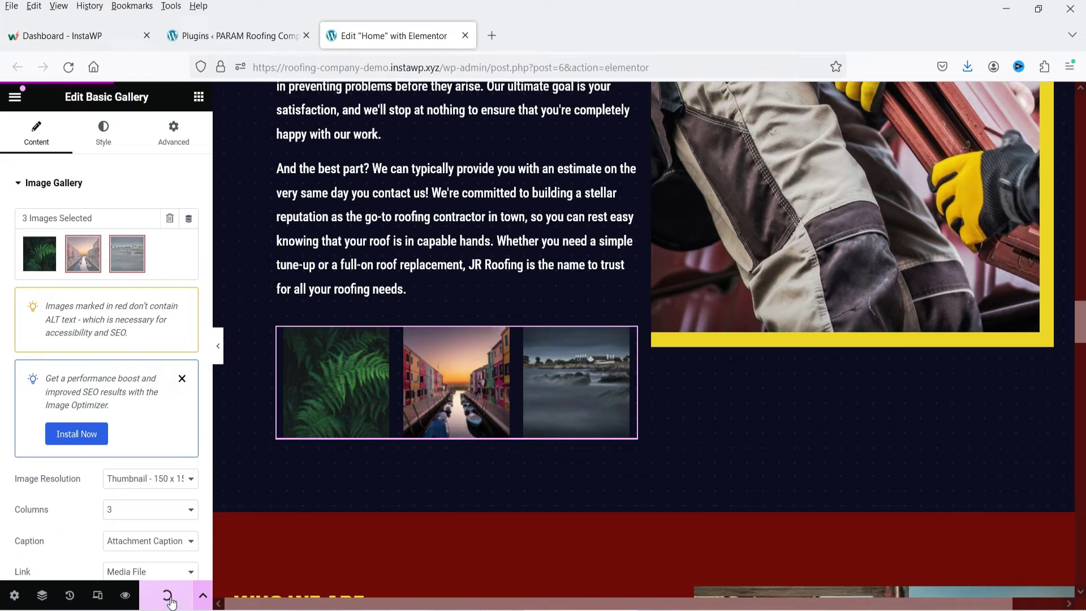
- View the published page and check the gallery above the Who We Are section
click(15, 97)
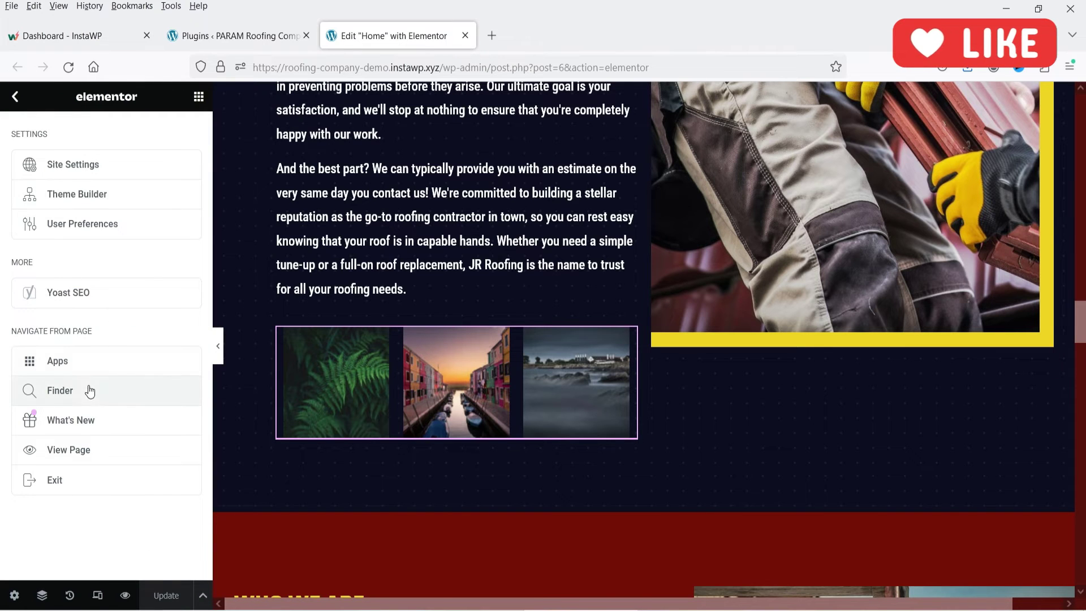
click(67, 450)
scroll(267, 284, down, 10)
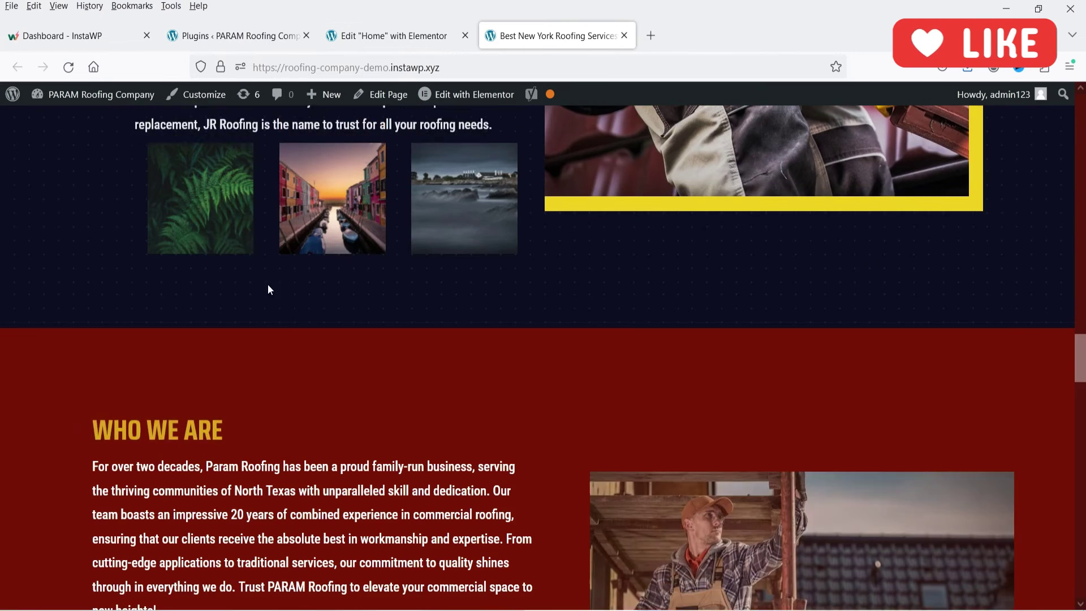
scroll(413, 285, up, 1)
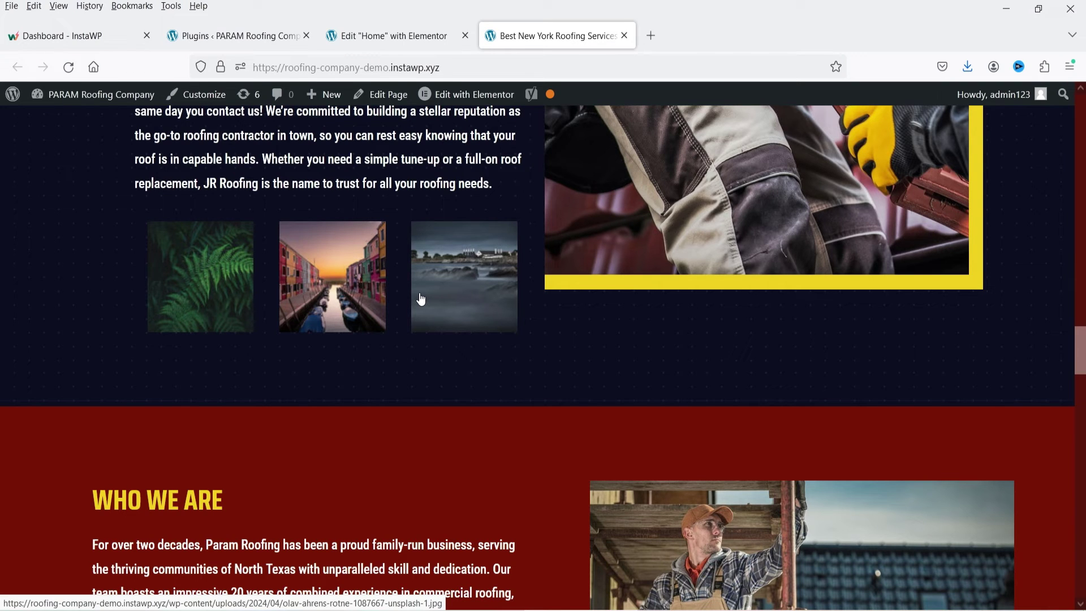
- Return to the editor, open the page's revision history and preview revision #501 from Apr 30 @ 07:37
click(398, 35)
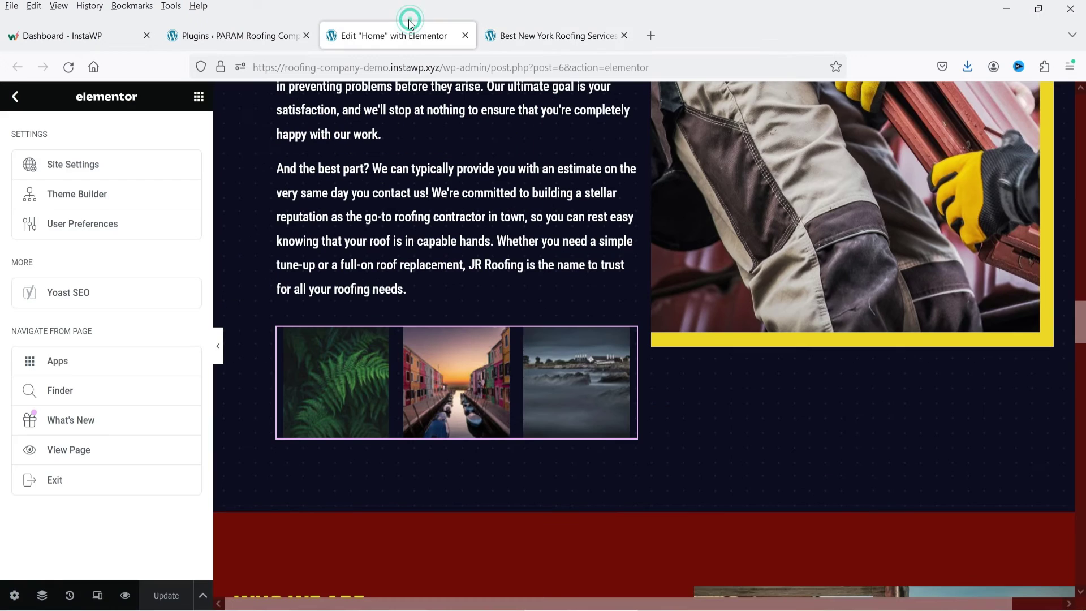
click(70, 595)
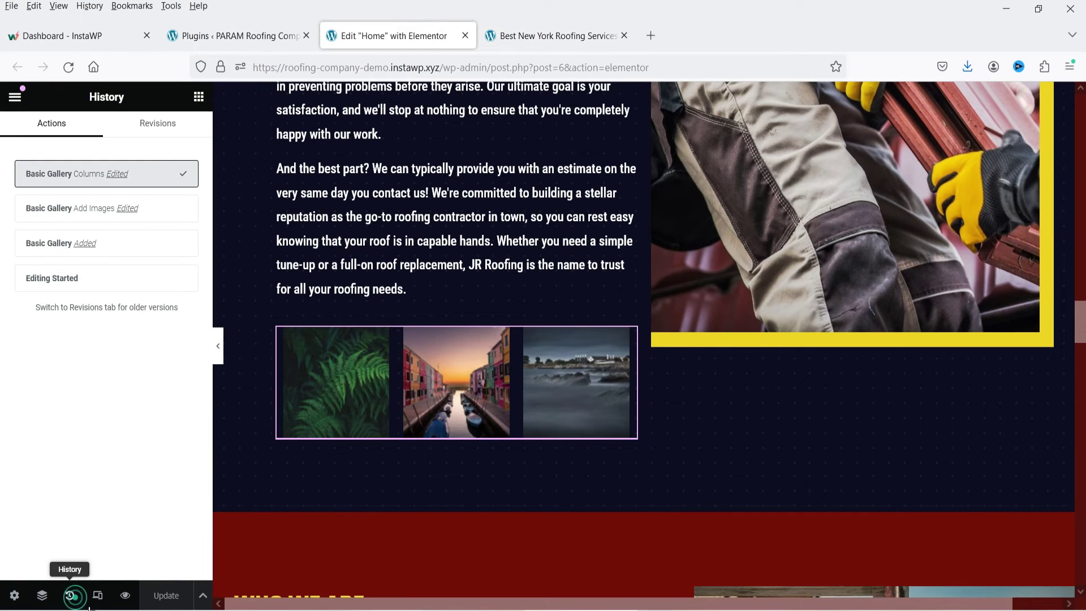
click(158, 124)
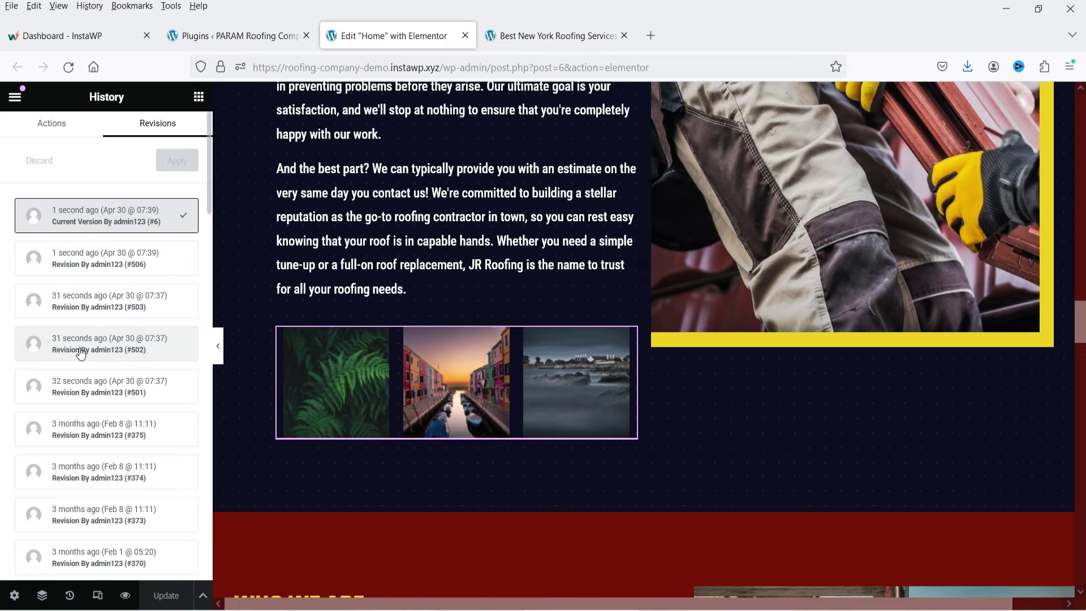
click(82, 394)
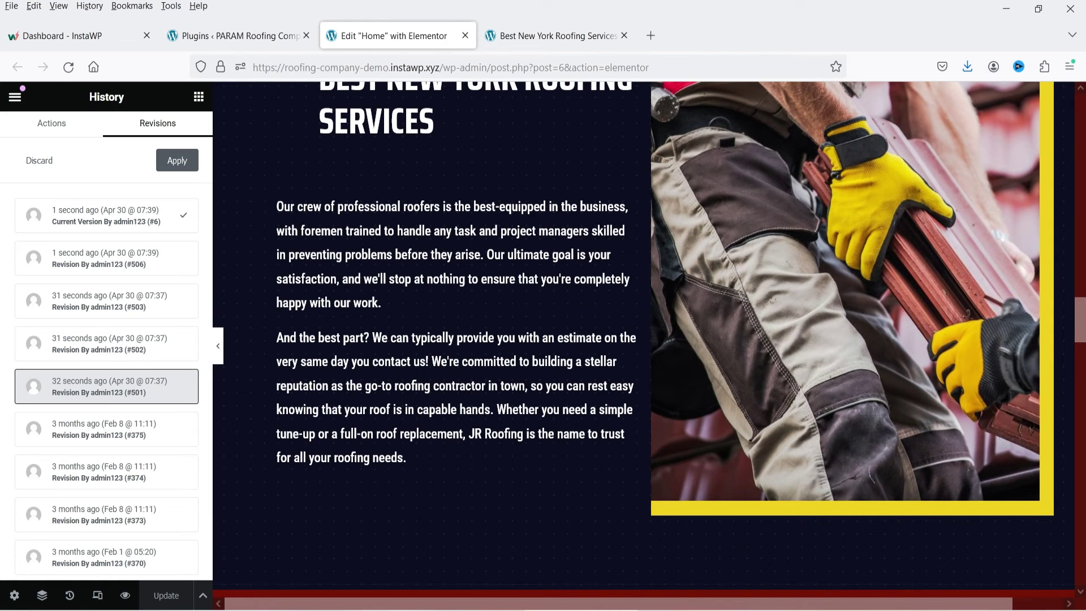
- Compare the preview with the published page, then apply revision #501 and save the page update
click(557, 36)
click(382, 41)
click(188, 161)
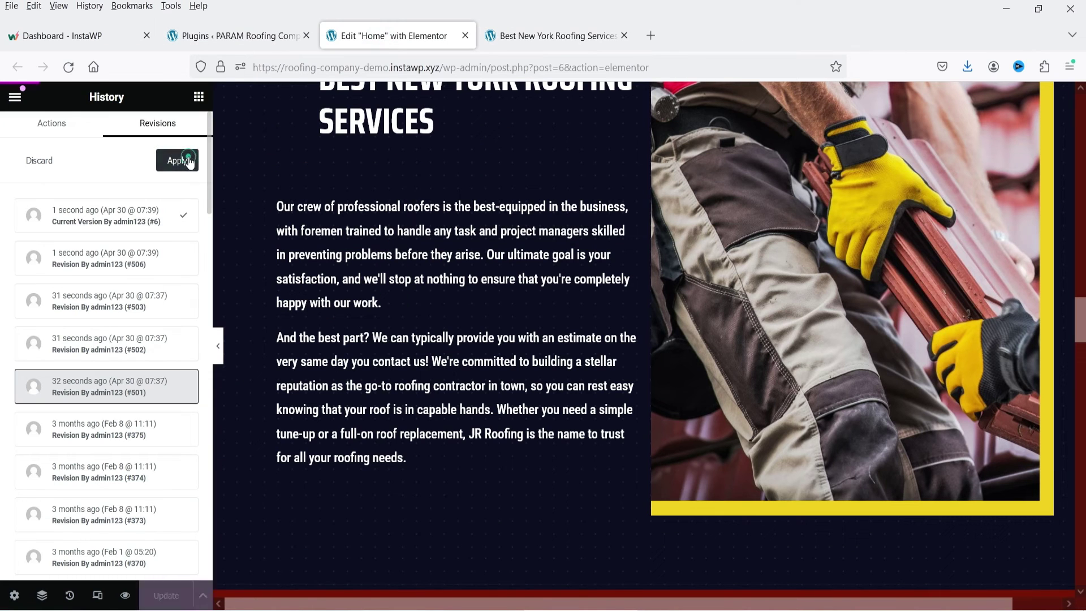
click(164, 597)
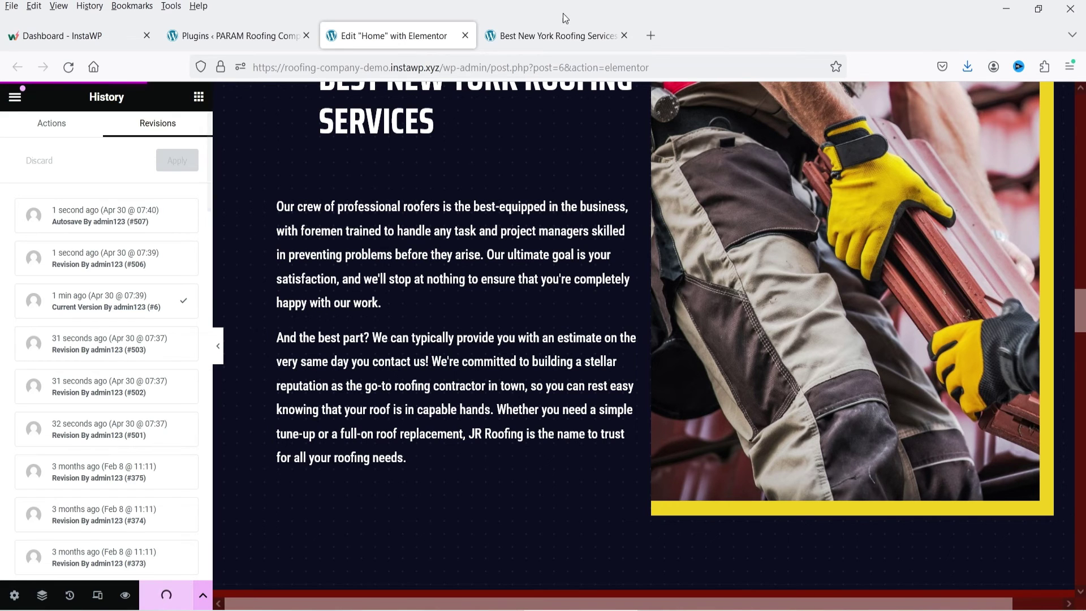
- Reload the published page, check the gallery's former place below the roofing services text, and return to the editor
click(558, 35)
click(67, 68)
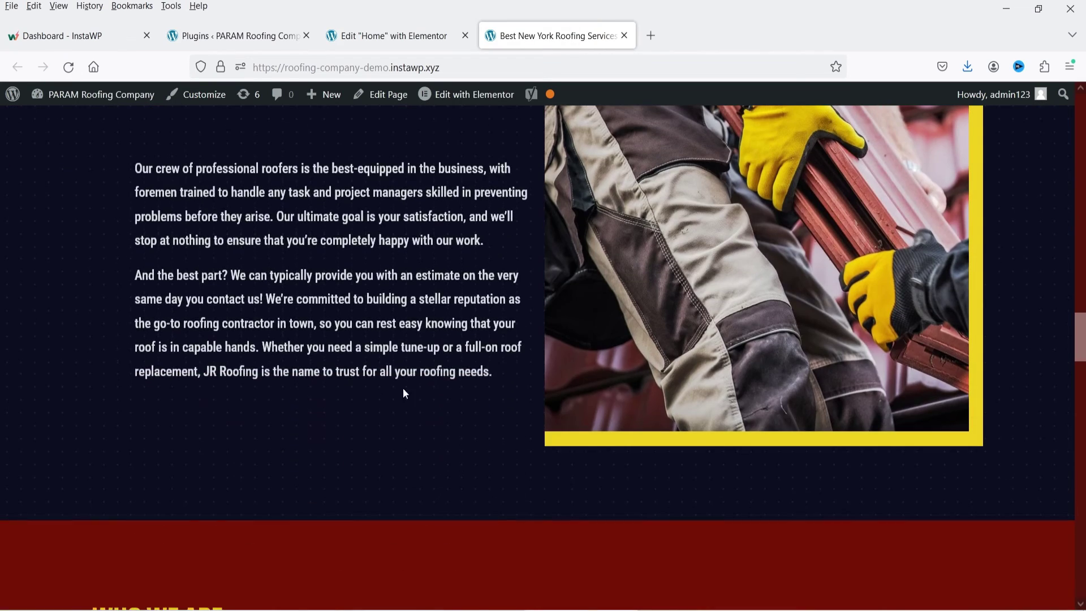
key(ctrl+shift+Tab)
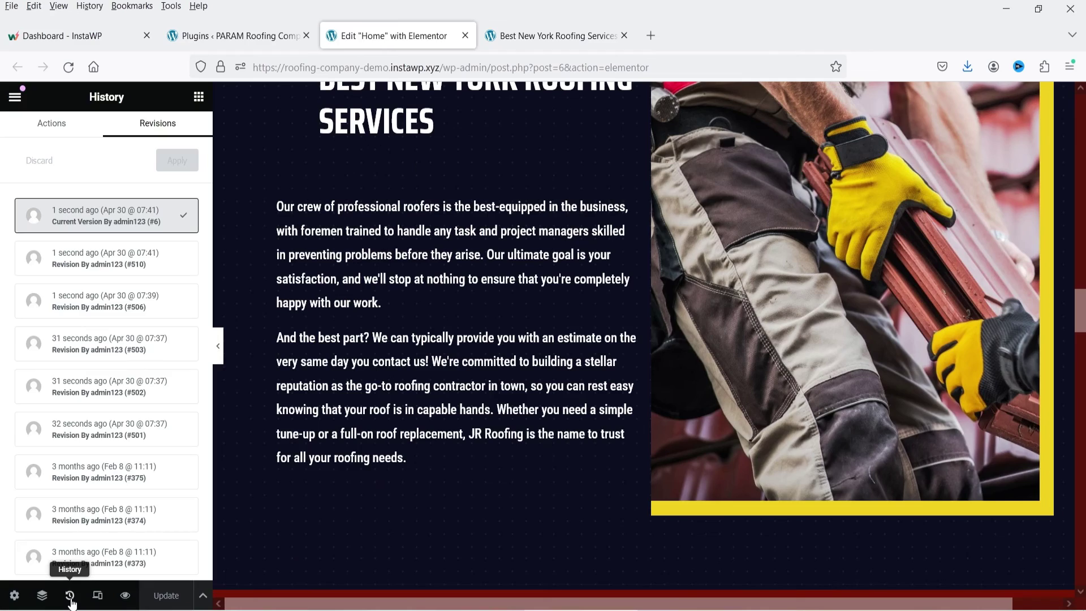